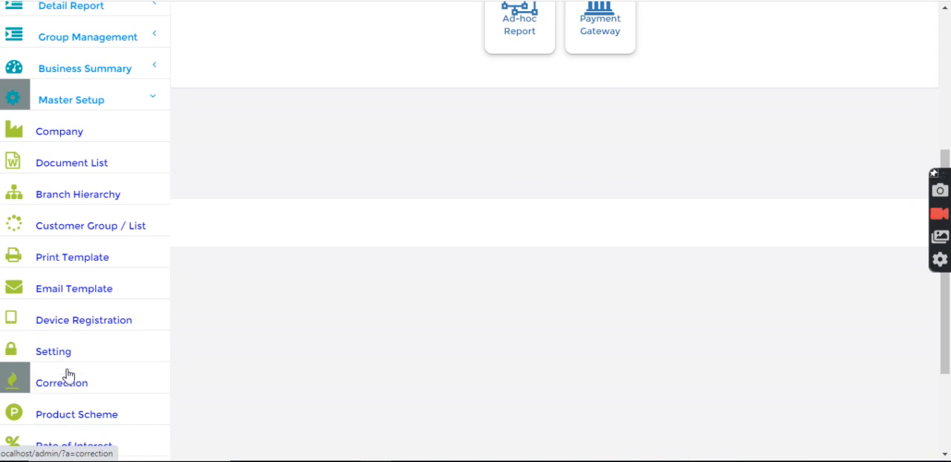
- Start a new entry in the master setup settings and choose the setting Disburse Loan And Pay Later
left_click(66, 359)
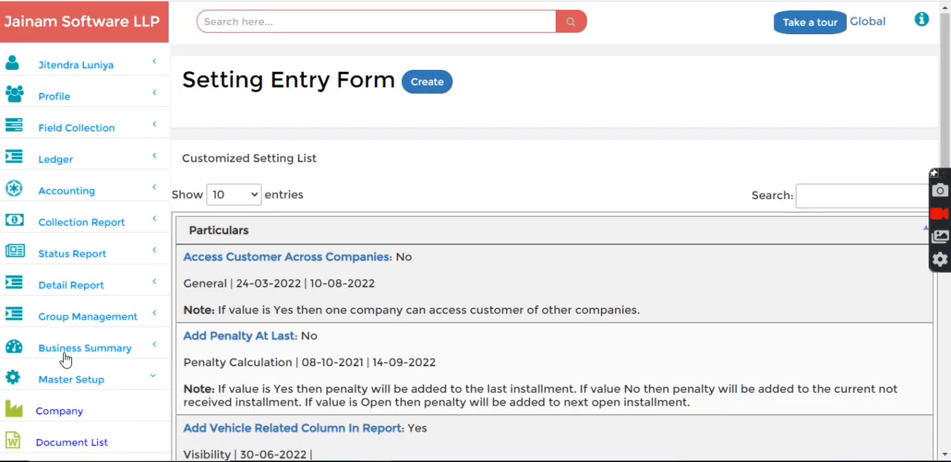
left_click(411, 82)
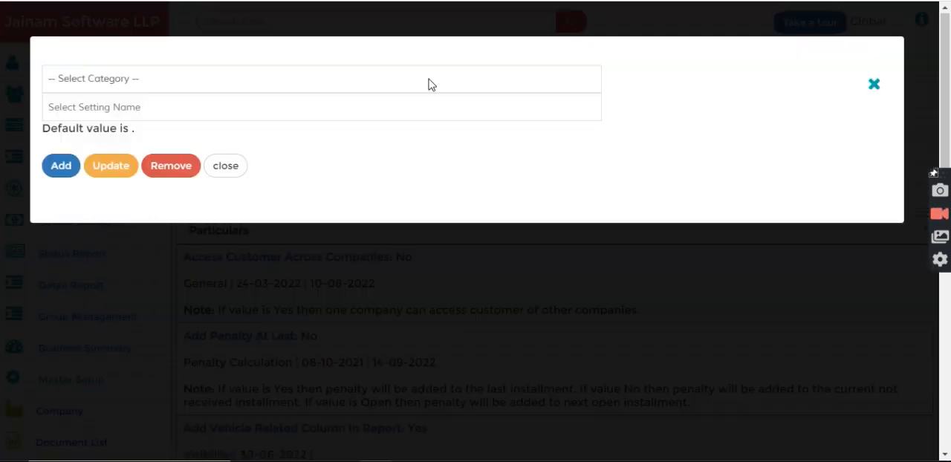
left_click(172, 108)
type("disbur")
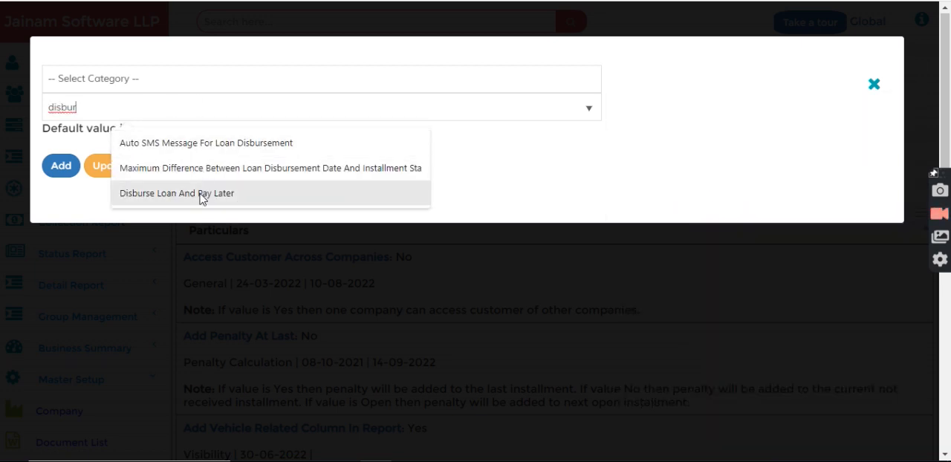
left_click(199, 194)
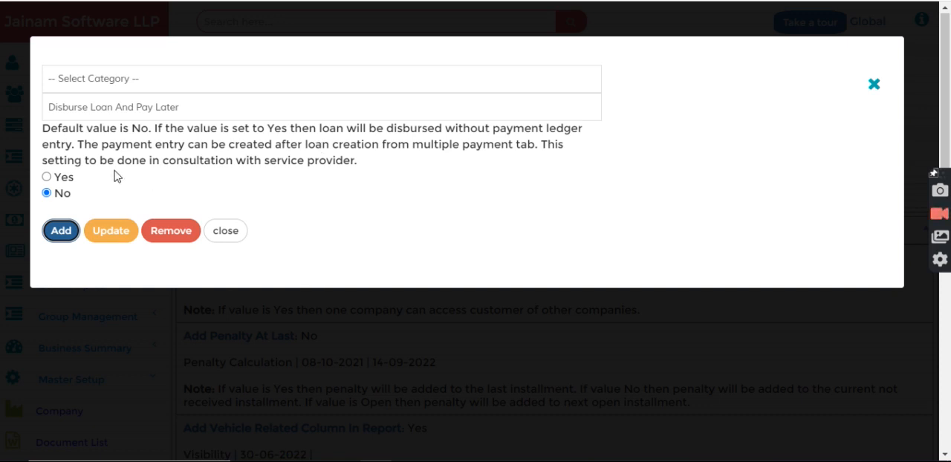
- Select Yes for Disburse Loan And Pay Later, highlight the note about consulting the service provider, and close the form without adding
left_click(44, 177)
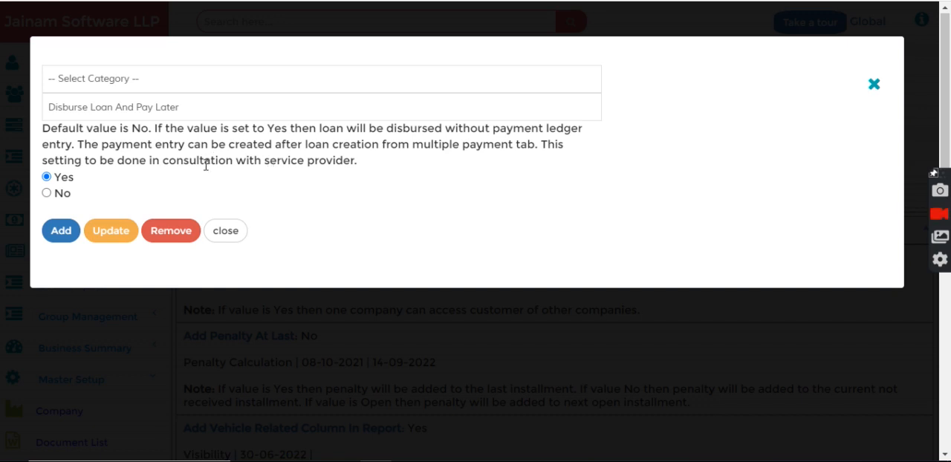
left_click_drag(163, 162, 364, 173)
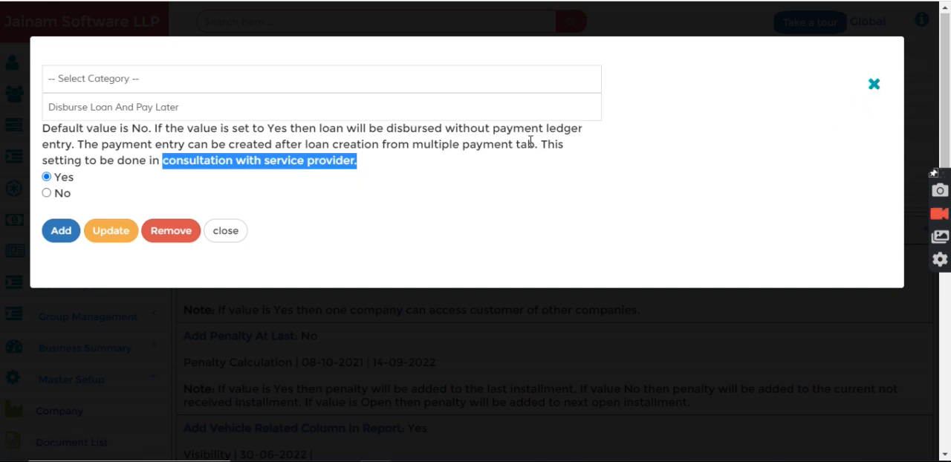
left_click(227, 231)
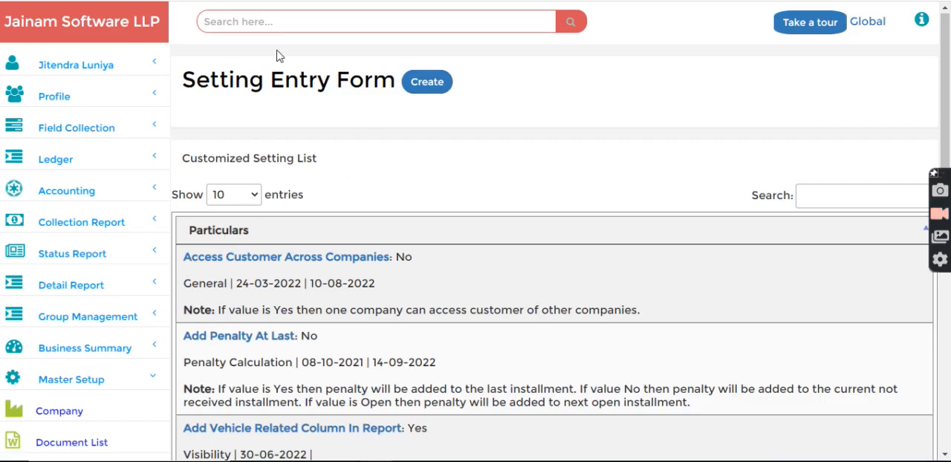
- Find the customer's profile by its code and open a new loan entry for that customer
left_click(264, 23)
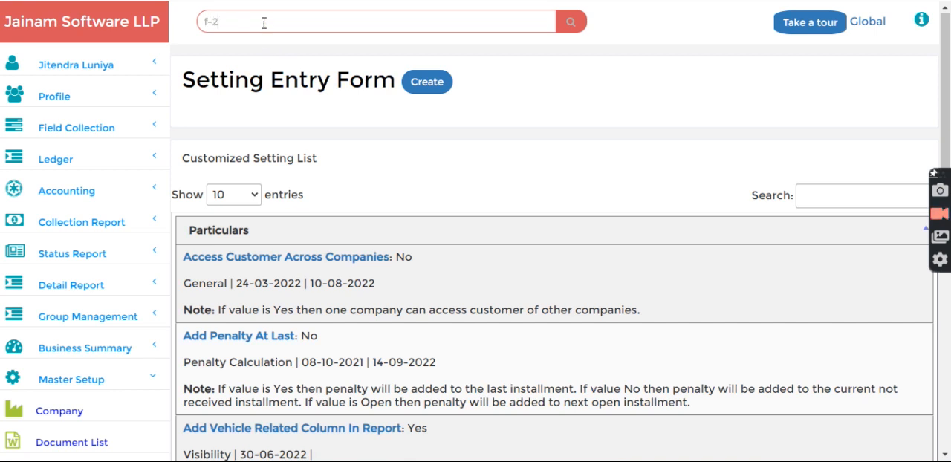
type("f-2")
key("Return")
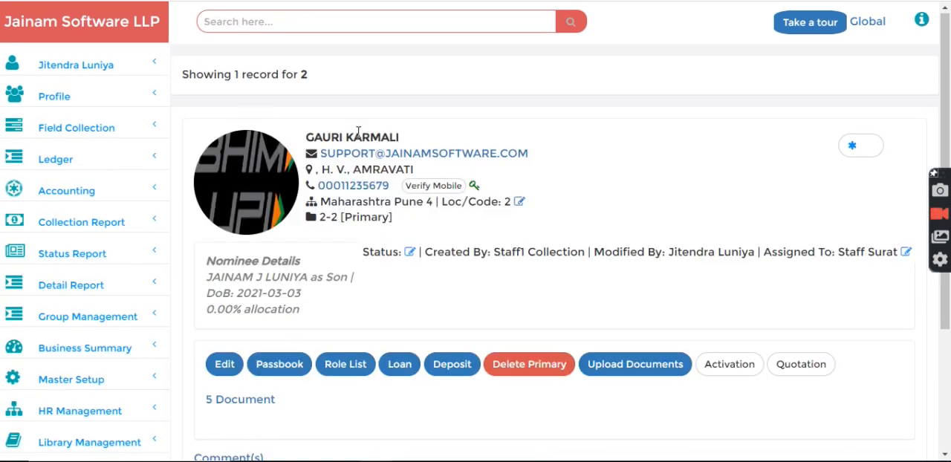
left_click(400, 365)
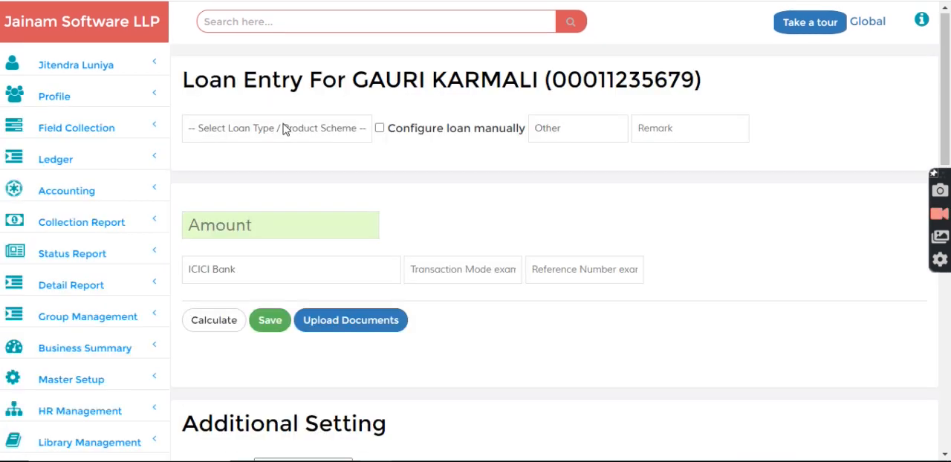
- Select the SSK - OD product scheme, set the disbursement date to 01-01-2023, and save the loan
left_click(285, 128)
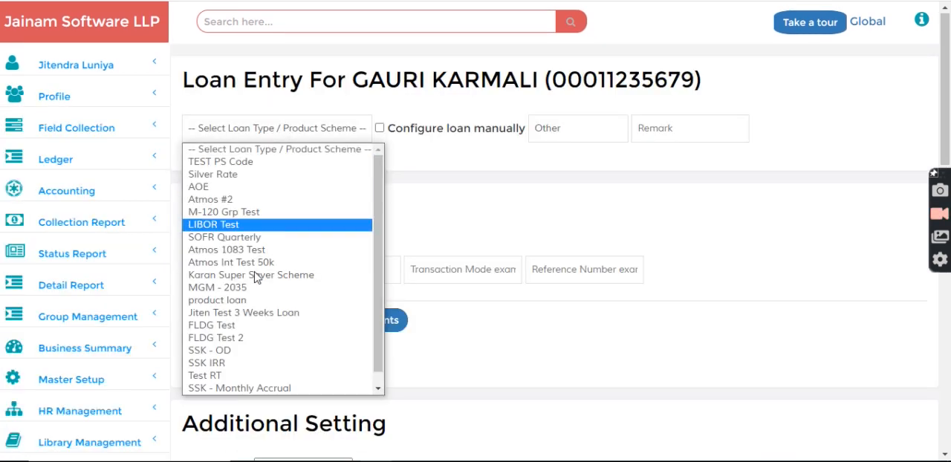
left_click(238, 353)
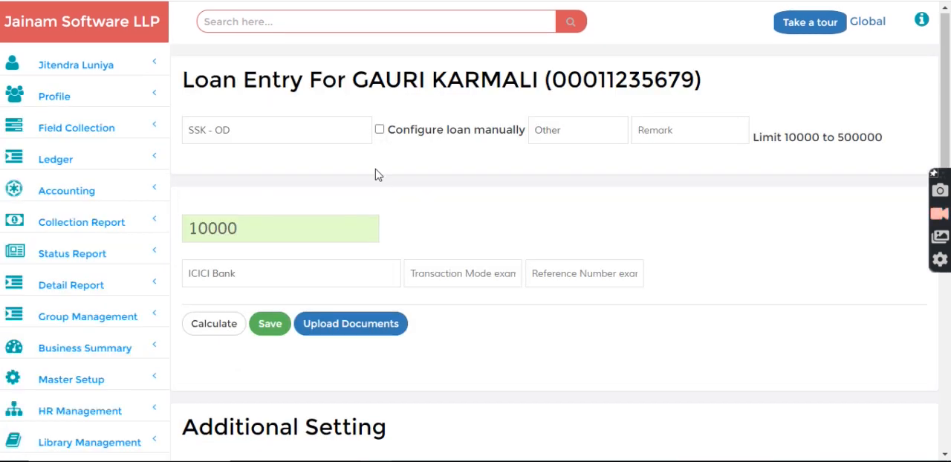
scroll(375, 175, "down", 3)
left_click(262, 265)
type("1-02-2023")
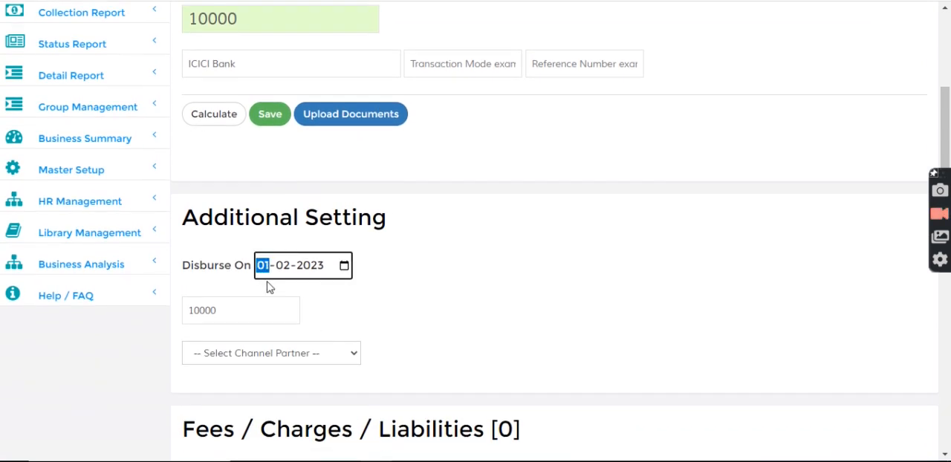
key("Tab")
type("1")
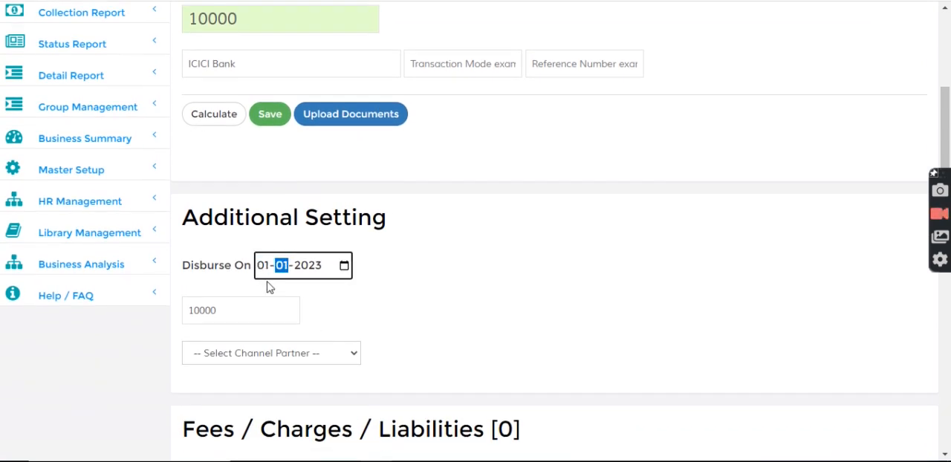
left_click(270, 116)
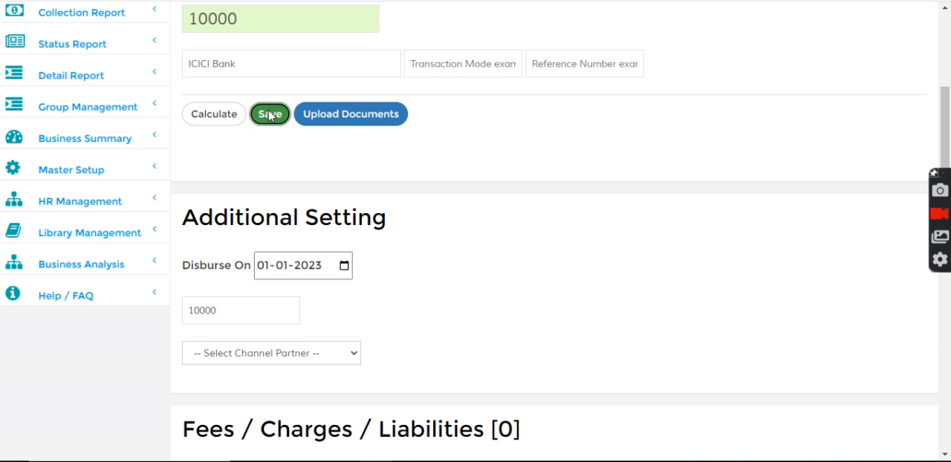
- Look up the newly saved loan by its loan number to open its details
double_click(230, 158)
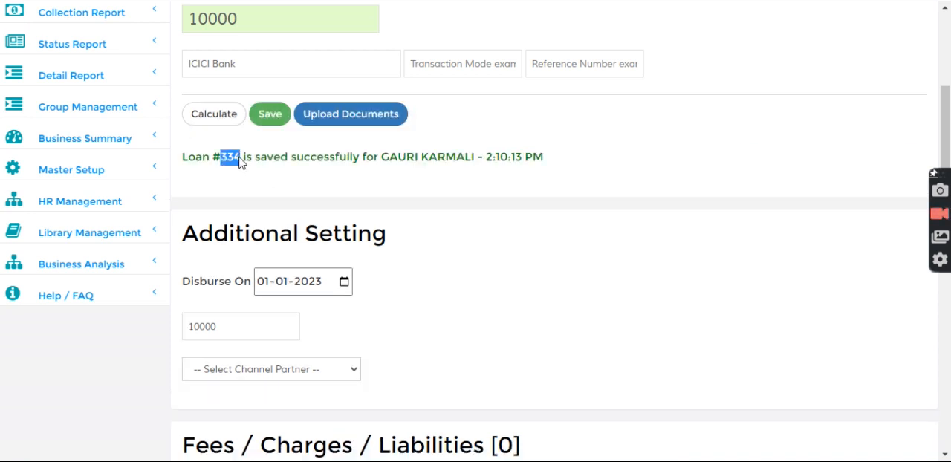
scroll(379, 227, "up", 3)
left_click(290, 27)
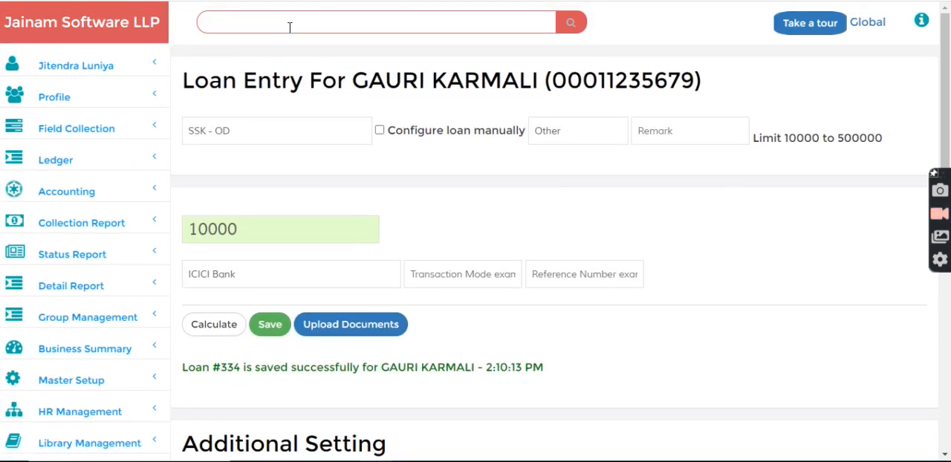
key("Return")
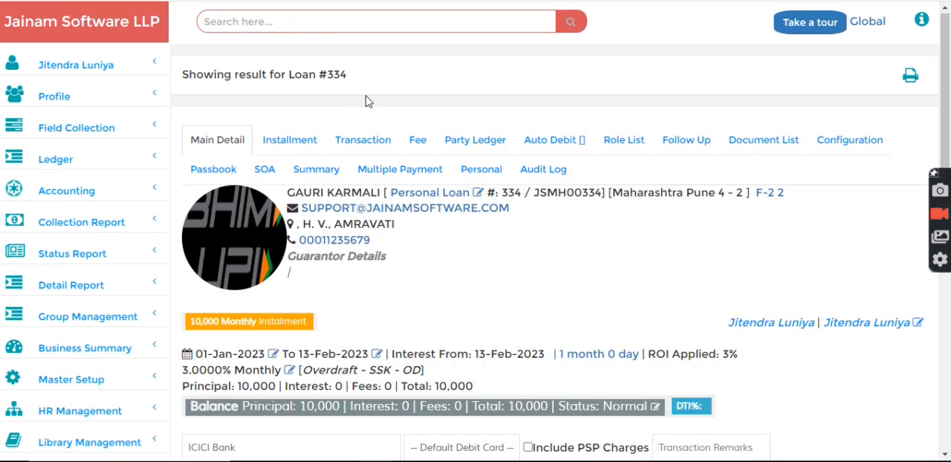
- Review the loan's installment statement, examining the total and interest of the first installment and the principal of the second
left_click(298, 142)
scroll(302, 255, "down", 2)
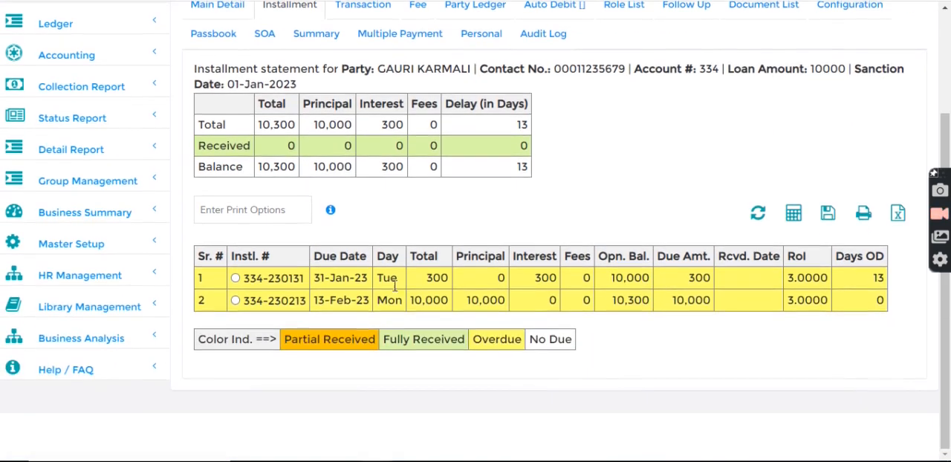
double_click(433, 283)
left_click(494, 281)
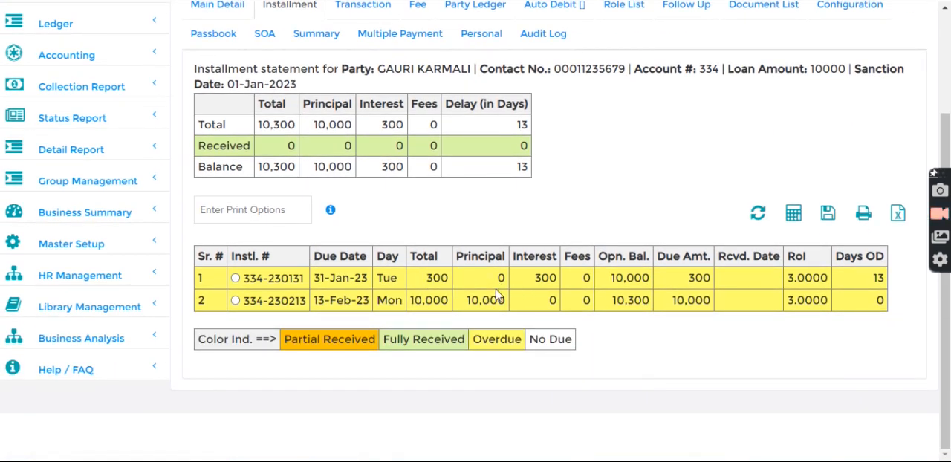
left_click_drag(534, 278, 561, 283)
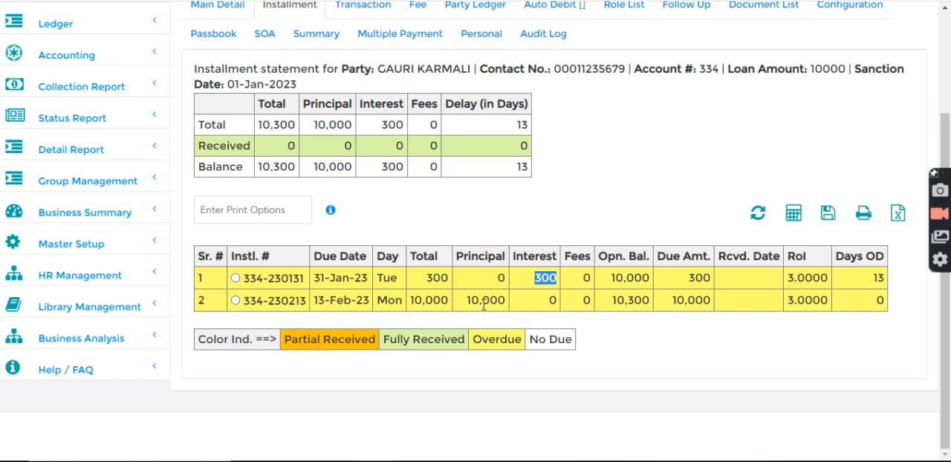
left_click_drag(409, 303, 511, 302)
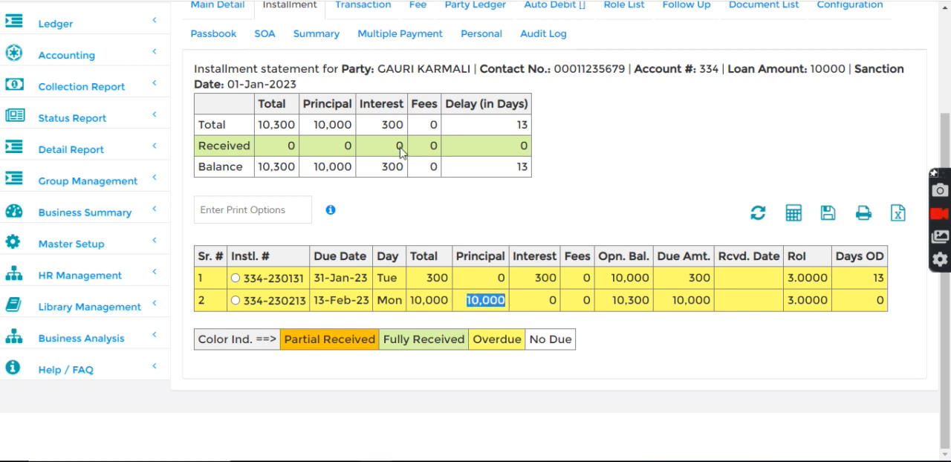
scroll(364, 151, "up", 1)
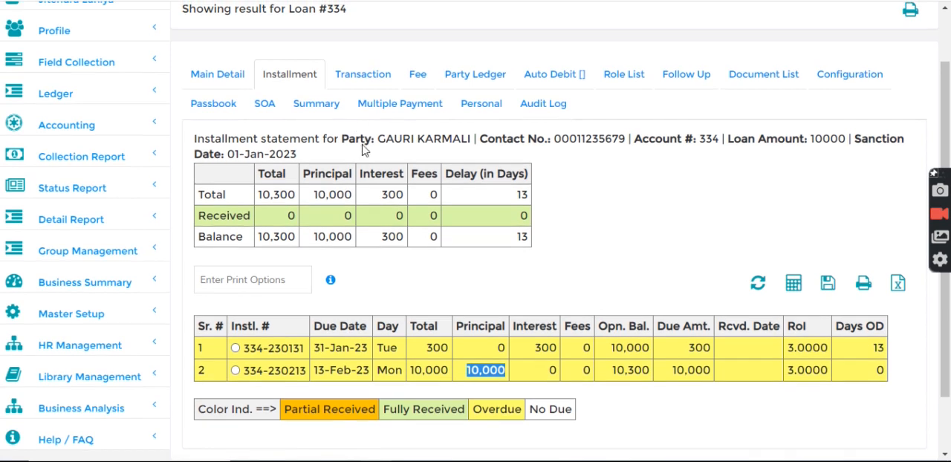
- Examine the disbursement entry and its debit amount in the loan's transaction statement
left_click(353, 80)
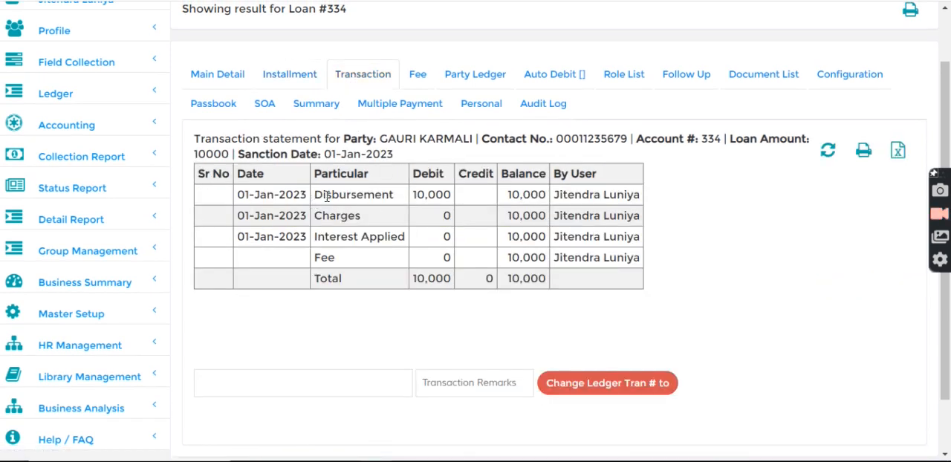
left_click_drag(314, 196, 396, 197)
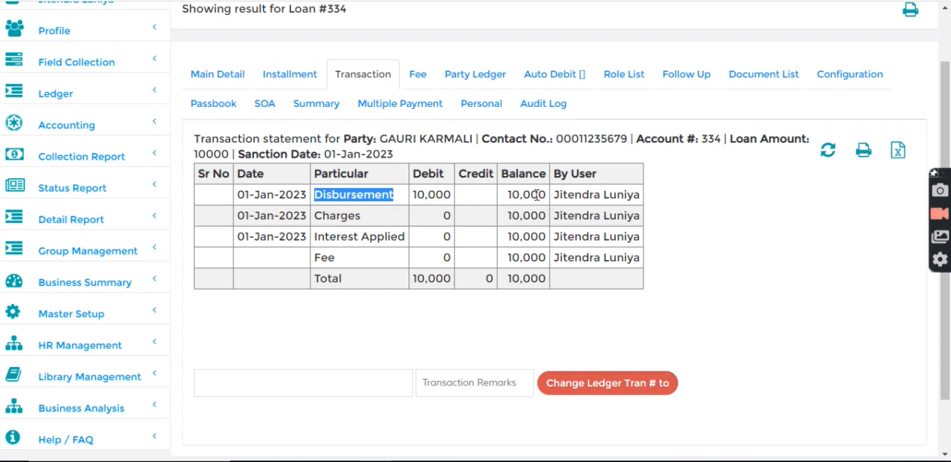
left_click_drag(415, 194, 447, 194)
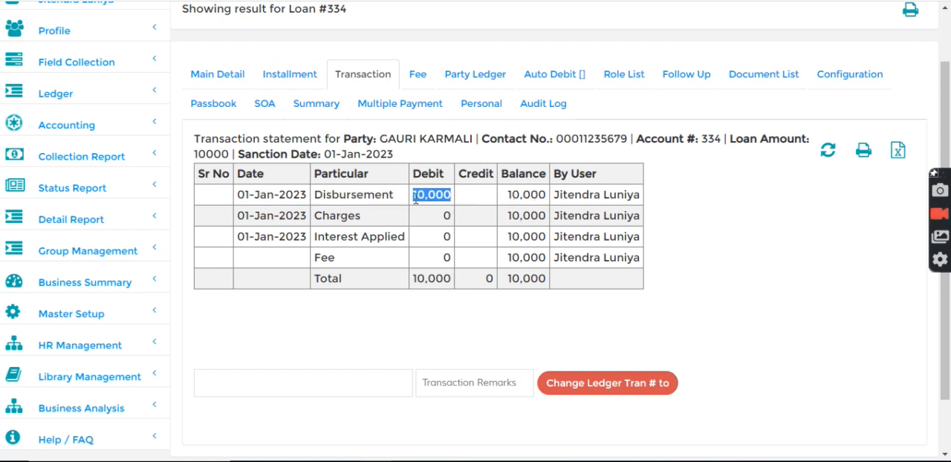
left_click_drag(314, 195, 404, 203)
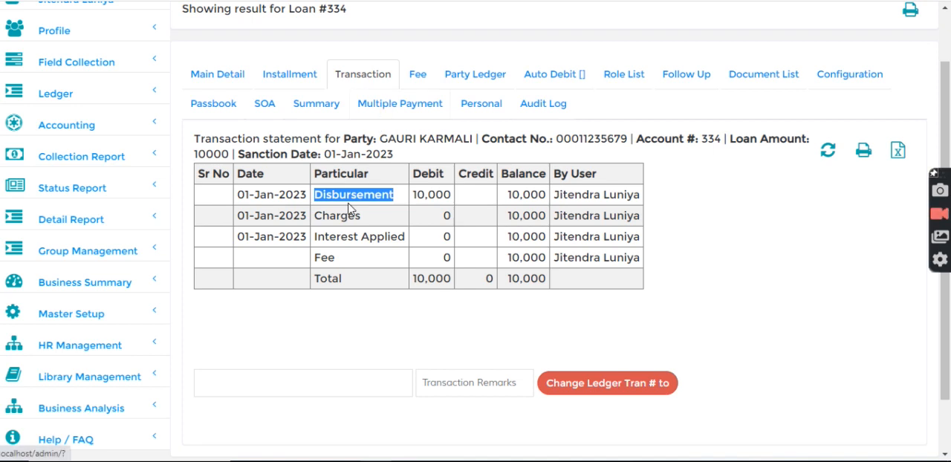
- Record a payment of 10000 to the party dated 01-01-2023 under the loan's multiple payments
left_click(389, 106)
left_click_drag(312, 275, 364, 276)
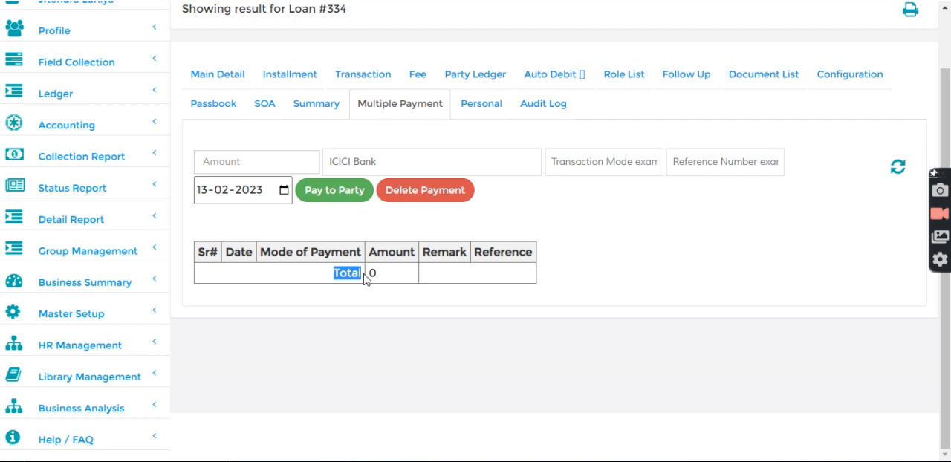
left_click(362, 237)
left_click(259, 165)
type("10000")
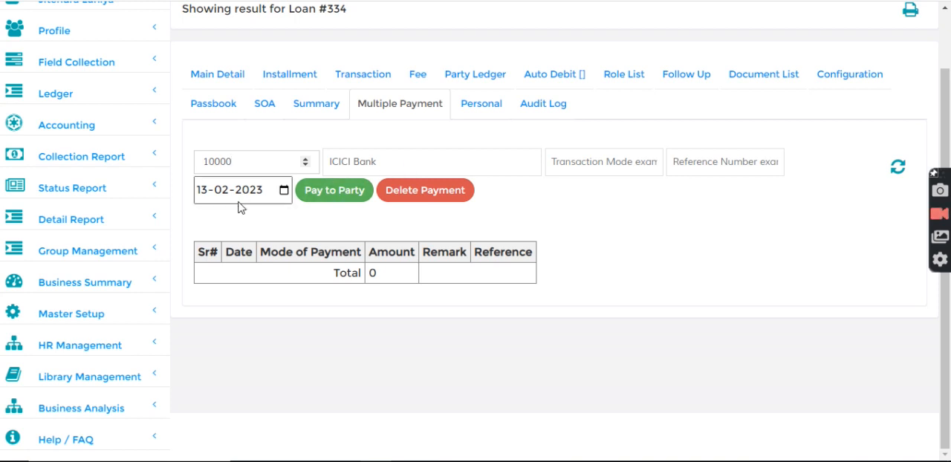
left_click(201, 191)
type("01")
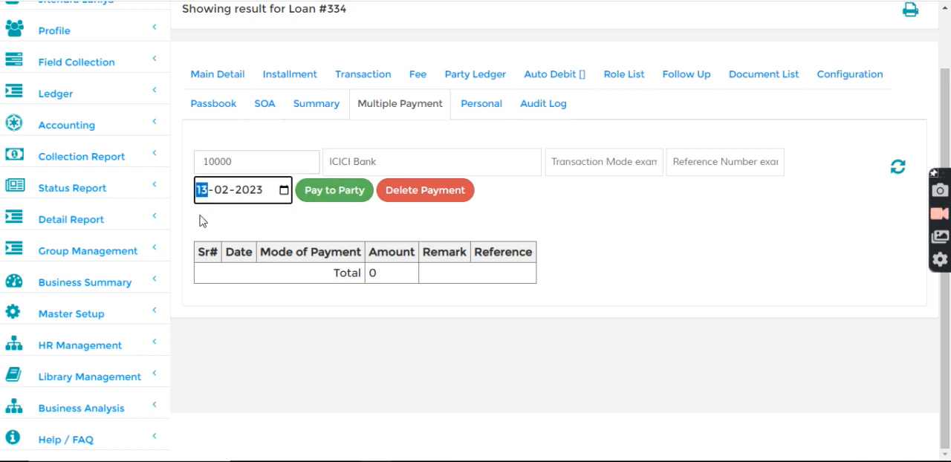
key("Tab")
type("1")
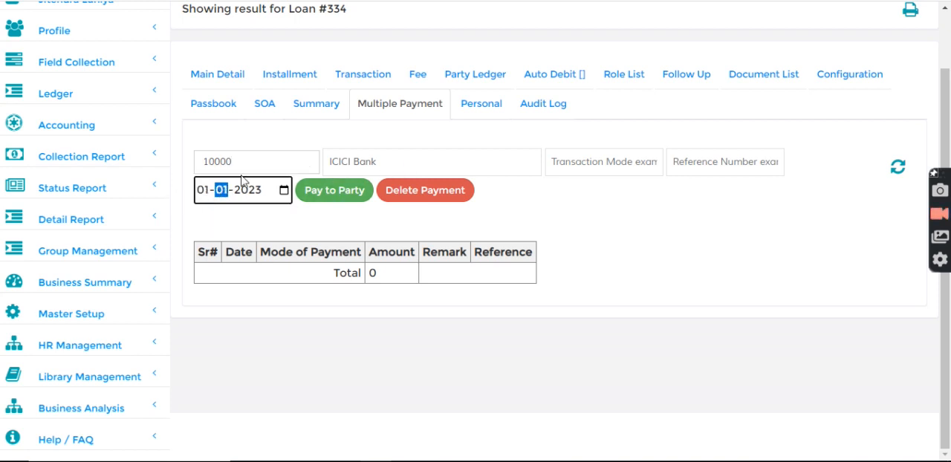
left_click(518, 203)
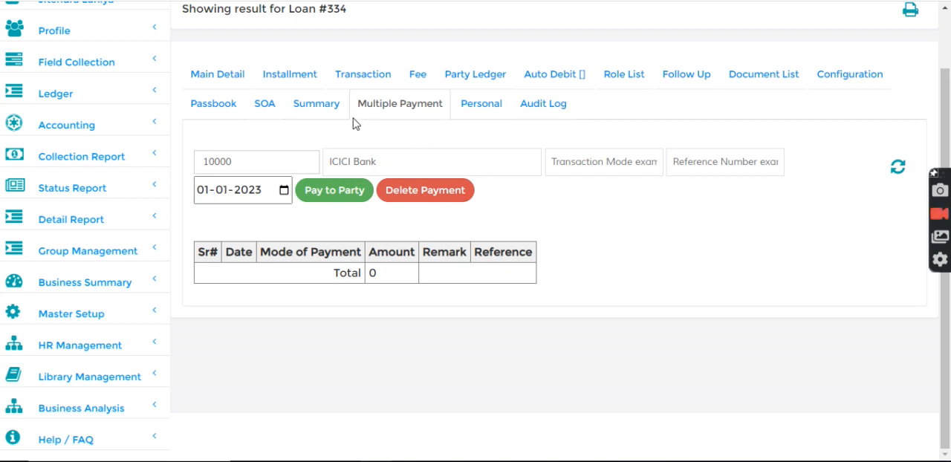
left_click(333, 192)
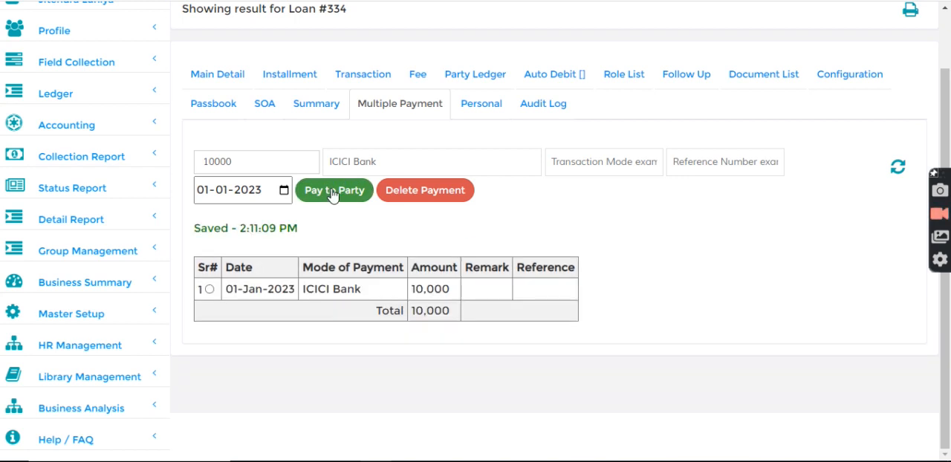
- Recheck the loan's installment statement, refresh it, and reopen the transaction statement
left_click(304, 78)
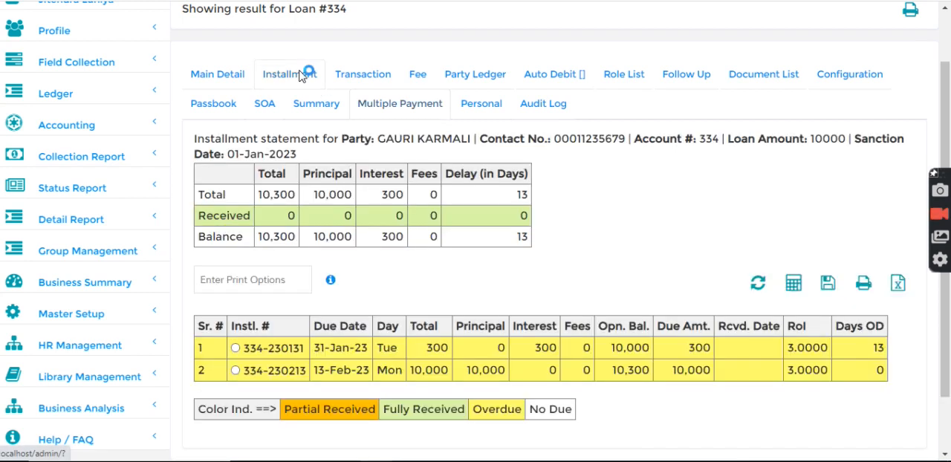
left_click_drag(417, 369, 463, 371)
left_click(634, 302)
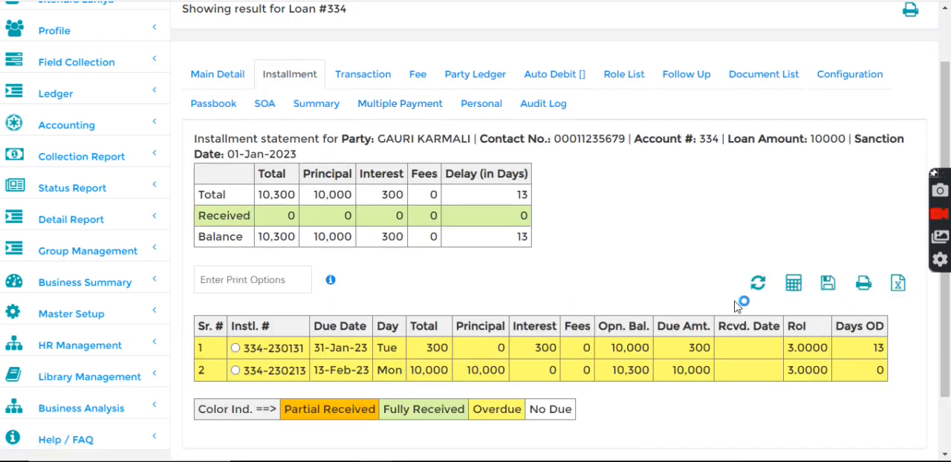
left_click(758, 282)
left_click(355, 74)
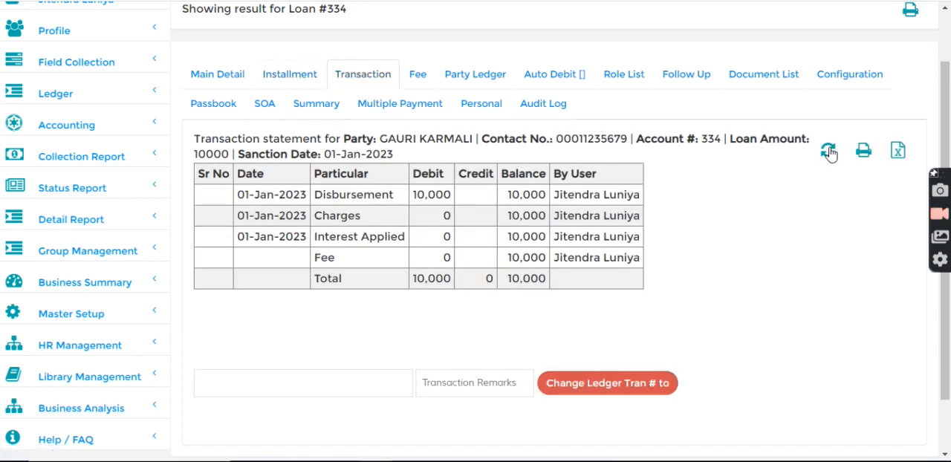
- Refresh the loan's transaction statement and examine the ICICI Bank payment listed under the disbursement entry
left_click(831, 152)
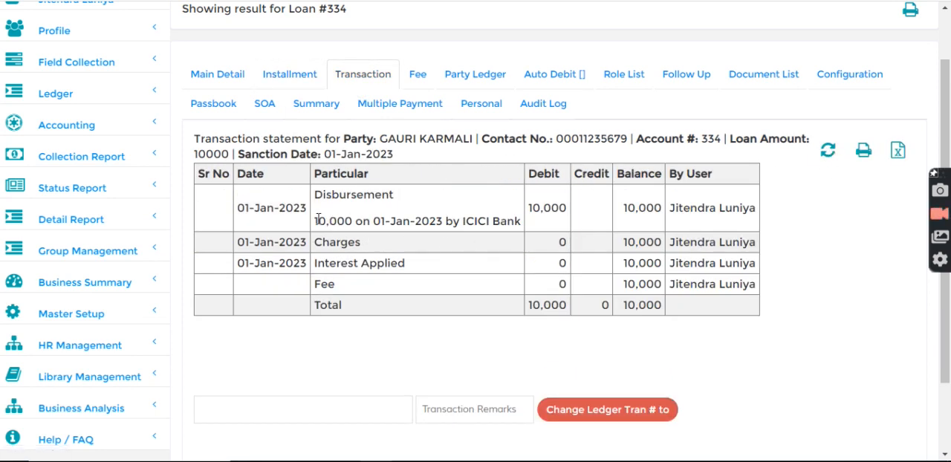
left_click_drag(317, 219, 379, 219)
left_click_drag(460, 221, 522, 222)
left_click(497, 193)
- Check the second installment's total and principal in the loan's installment statement
left_click(293, 77)
left_click_drag(413, 372, 510, 372)
left_click(509, 291)
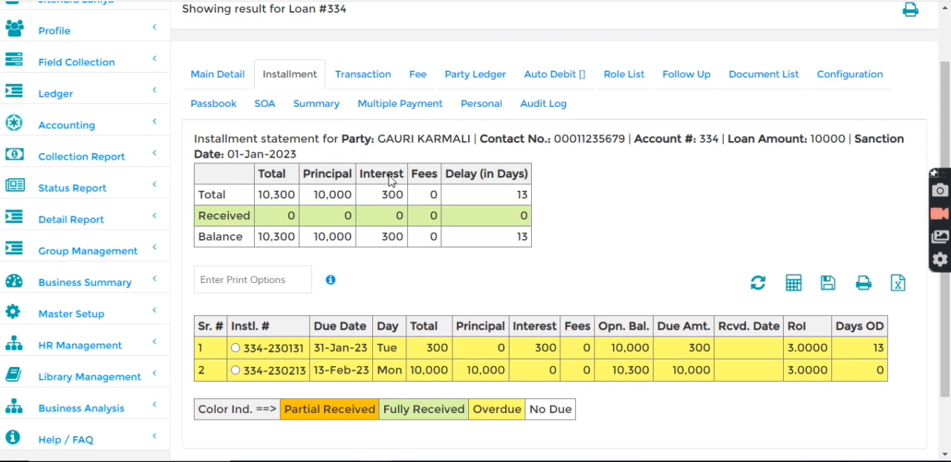
- Record a second payment to the party of 20000 by IndusInd Bank dated 01-01-2023 under the loan's multiple payments
left_click(363, 108)
left_click_drag(262, 163, 183, 168)
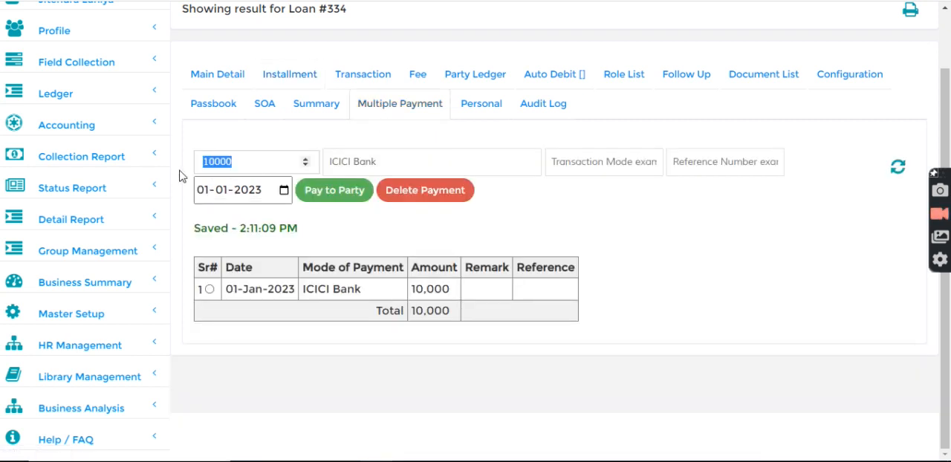
type("20")
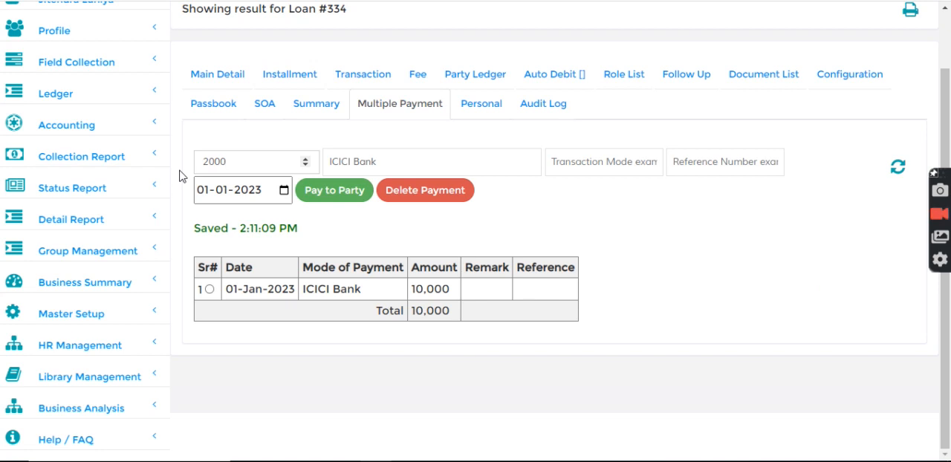
left_click(393, 163)
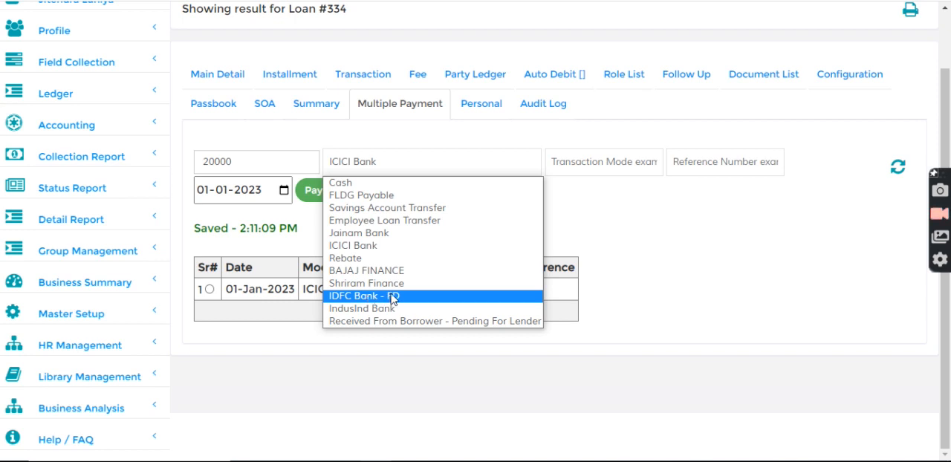
left_click(382, 308)
left_click(336, 191)
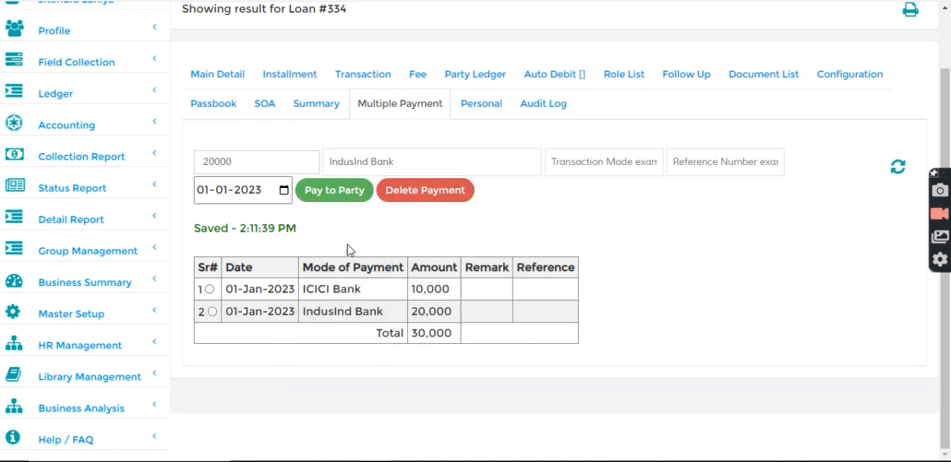
- Refresh the loan's installment statement and examine the principal of the second installment
left_click(291, 75)
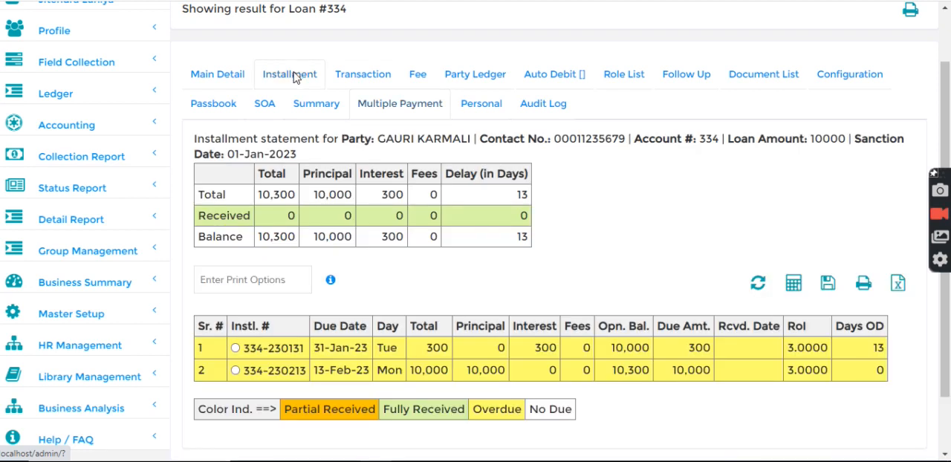
left_click(758, 283)
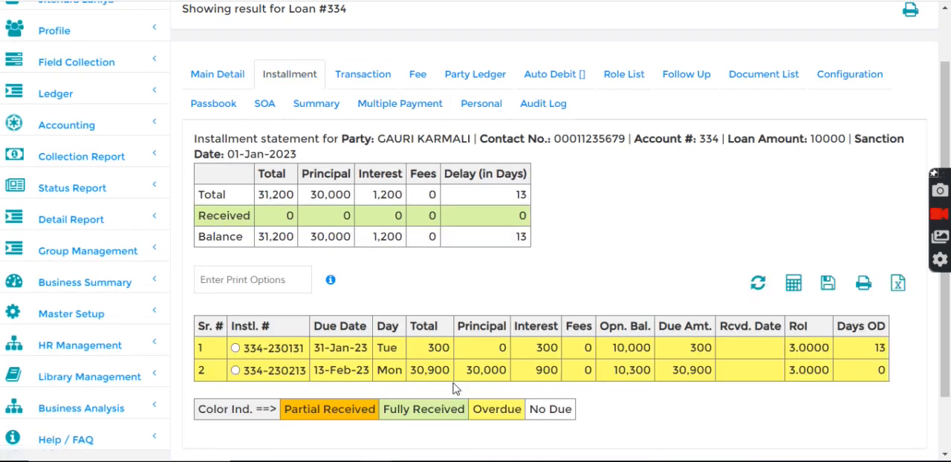
left_click_drag(468, 372, 511, 373)
left_click(538, 285)
- Review both recorded payment amounts, and examine the payments listed under the disbursement entry in the transaction statement
left_click(376, 105)
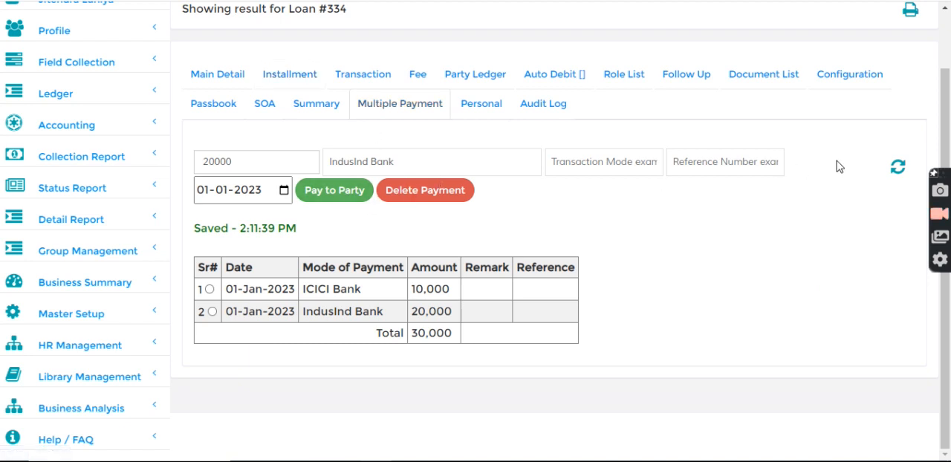
left_click_drag(409, 316, 450, 290)
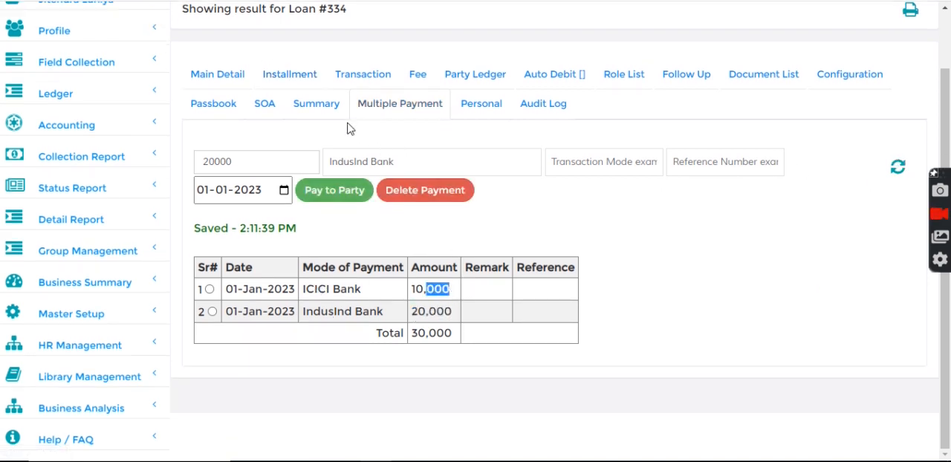
left_click(368, 82)
left_click_drag(314, 235, 495, 223)
left_click(513, 229)
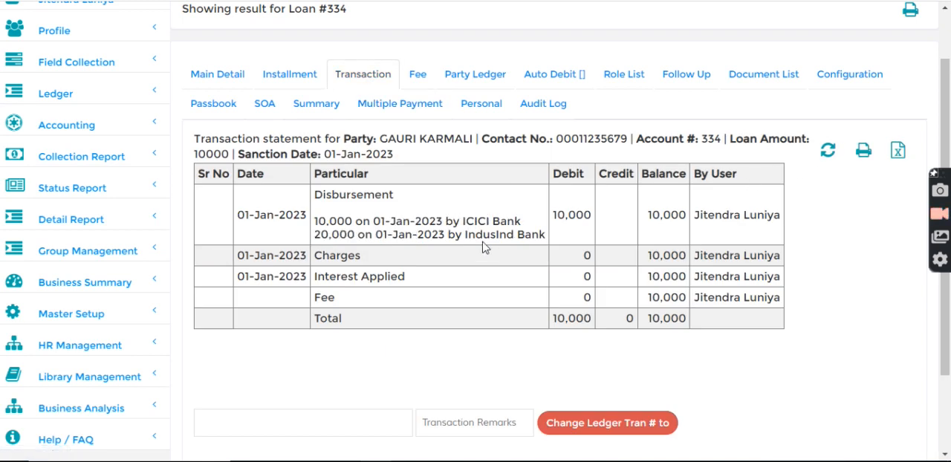
- Compare the second installment's principal with the ICICI Bank payment in the multiple payments list
left_click(290, 79)
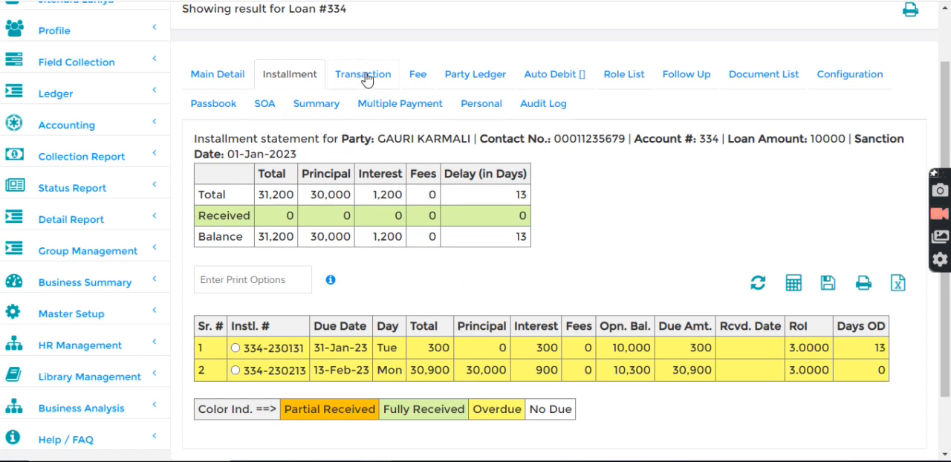
left_click_drag(459, 371, 507, 370)
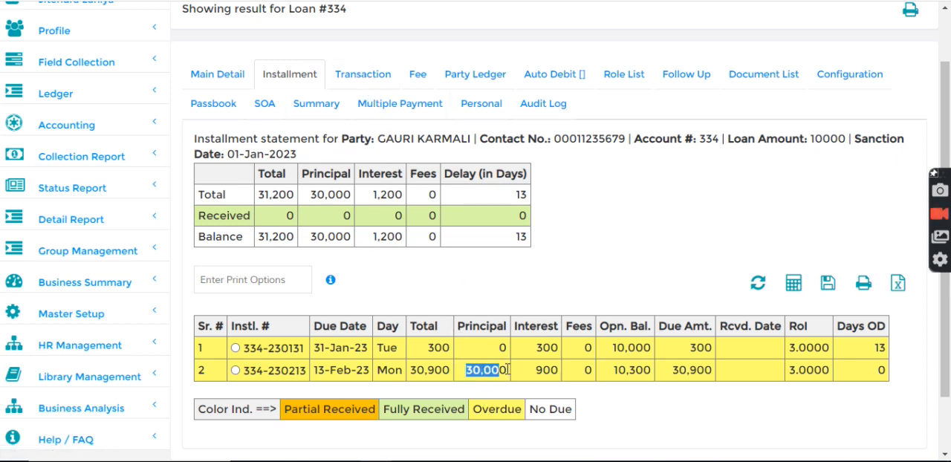
left_click(392, 106)
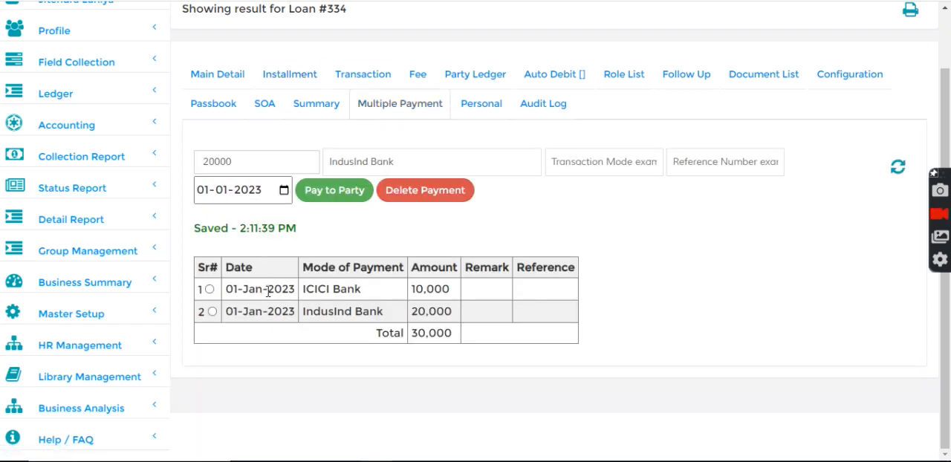
left_click_drag(305, 287, 443, 288)
left_click(462, 289)
- Recheck the installment statement and examine the IndusInd Bank payment's mode and amount in the multiple payments list
left_click(290, 76)
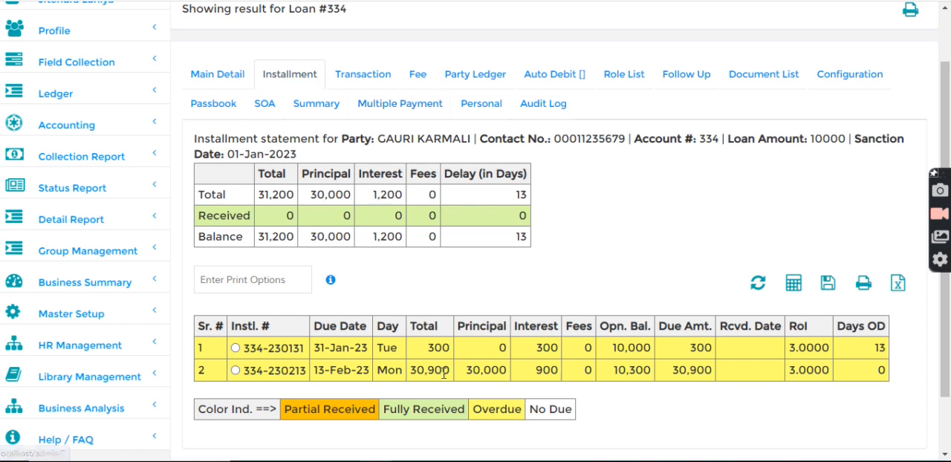
left_click(392, 108)
left_click_drag(306, 301, 409, 318)
left_click(461, 316)
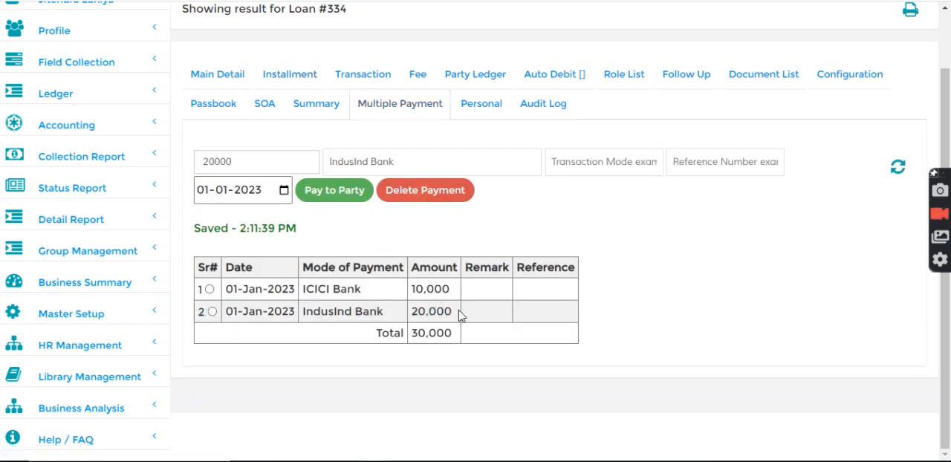
double_click(446, 312)
- Recheck the second installment's principal against the transaction statement and the multiple payments list
left_click(297, 76)
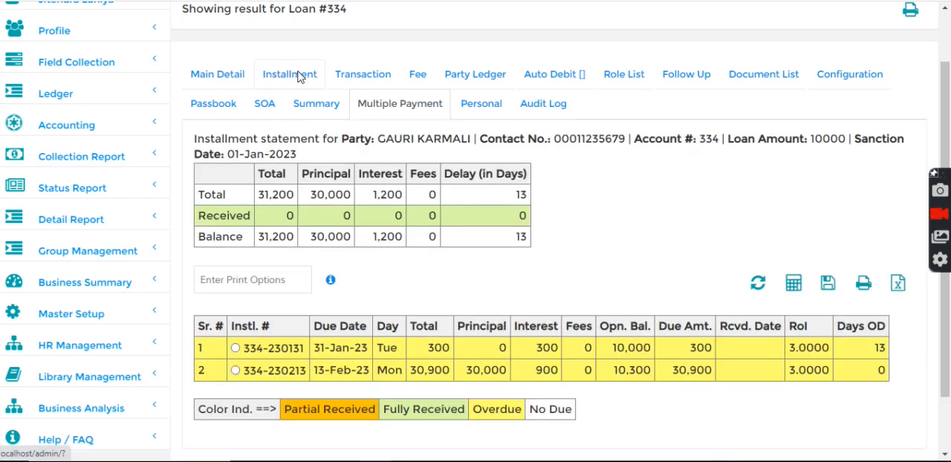
double_click(465, 371)
left_click(559, 298)
left_click(374, 75)
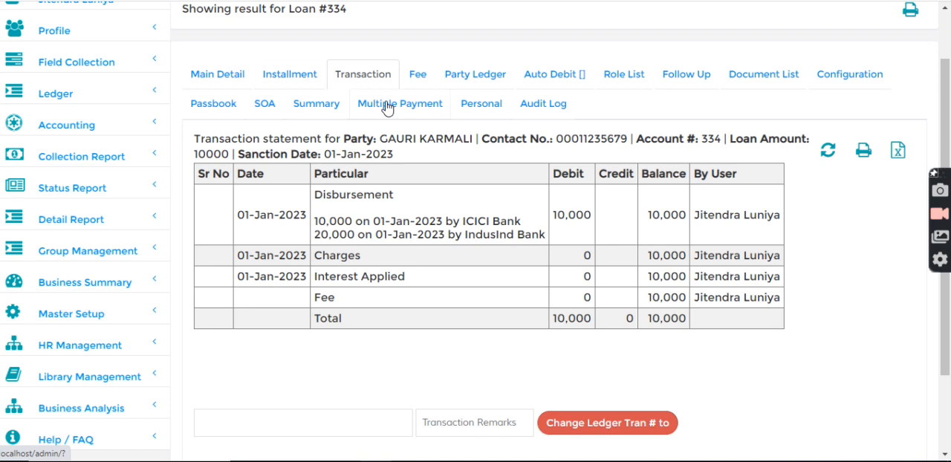
left_click(387, 108)
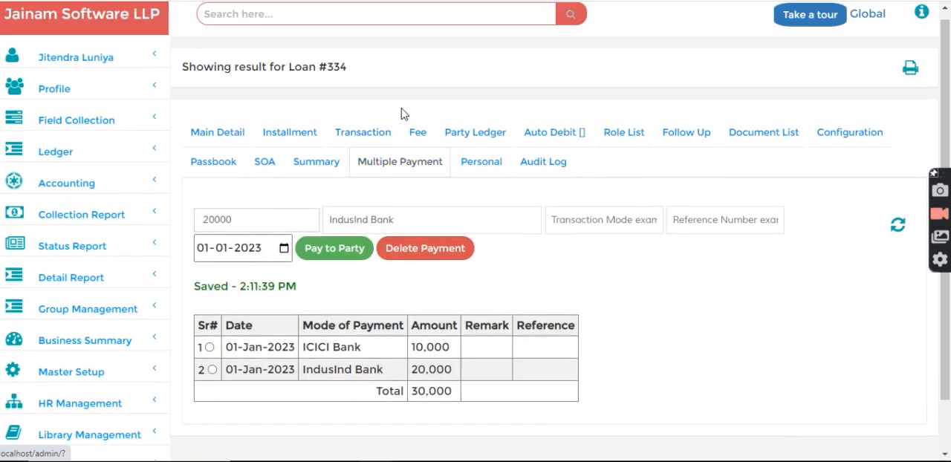
- Look up the same customer and open a new loan entry for them
left_click(323, 27)
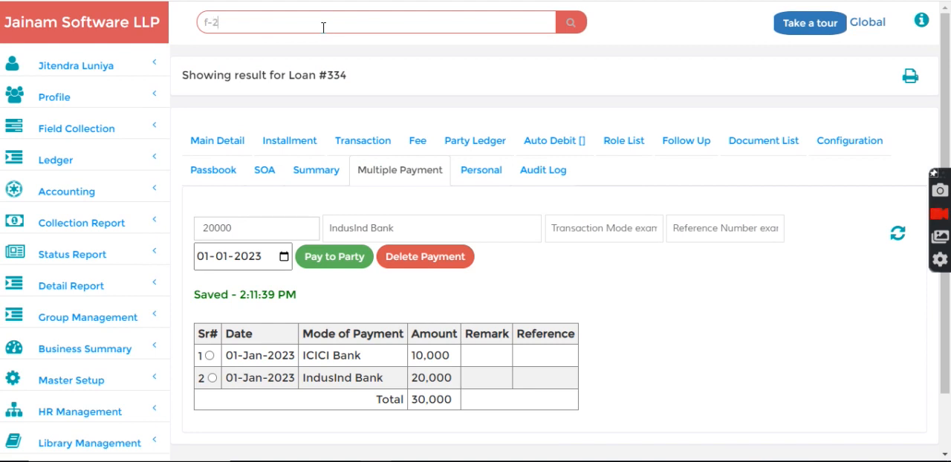
type("f-2")
key("Return")
left_click(400, 364)
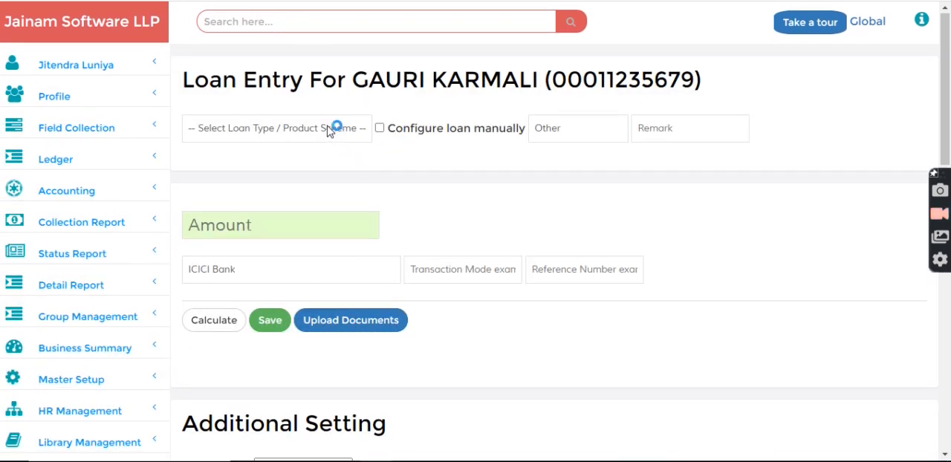
- Save an SRLF - 24 Week loan of 10000 with ICICI Bank, disbursed on 01-01-2023
left_click(331, 130)
scroll(308, 354, "down", 1)
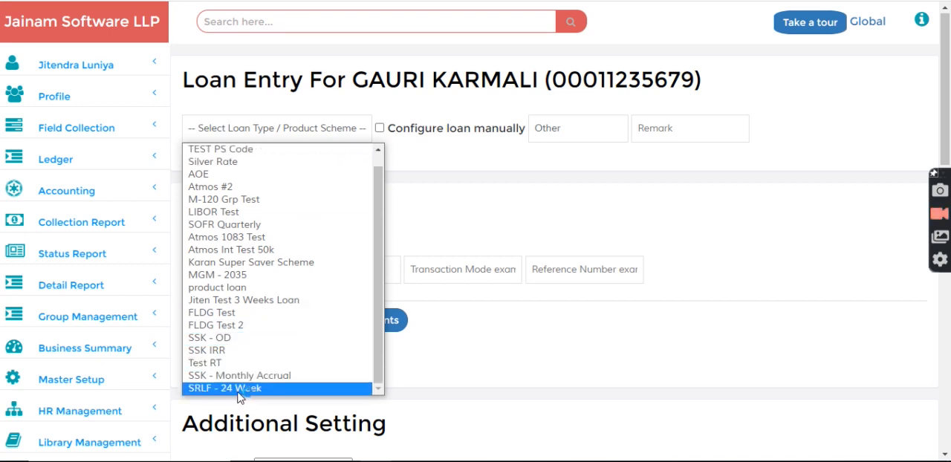
left_click(237, 389)
left_click(270, 342)
type("01-01-2023")
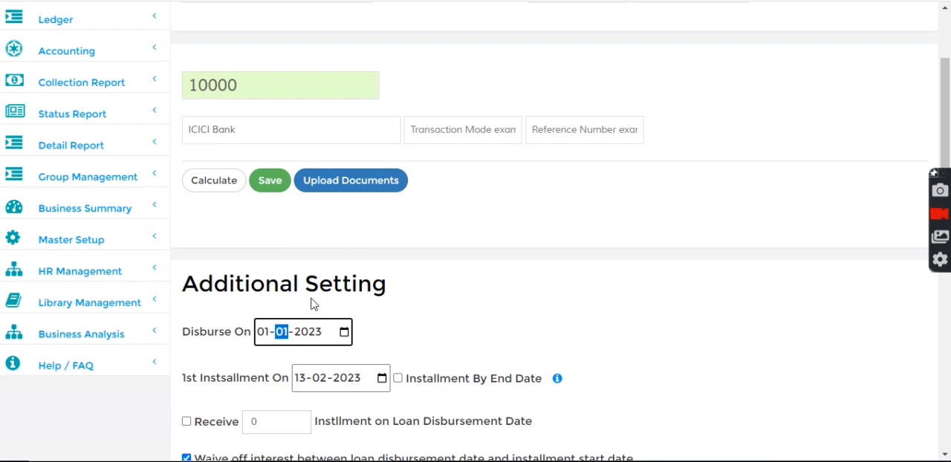
left_click(269, 184)
- Open the newly saved SRLF - 24 Week loan and examine the disbursement entry and its debit in the transaction statement
scroll(275, 148, "up", 2)
left_click(254, 14)
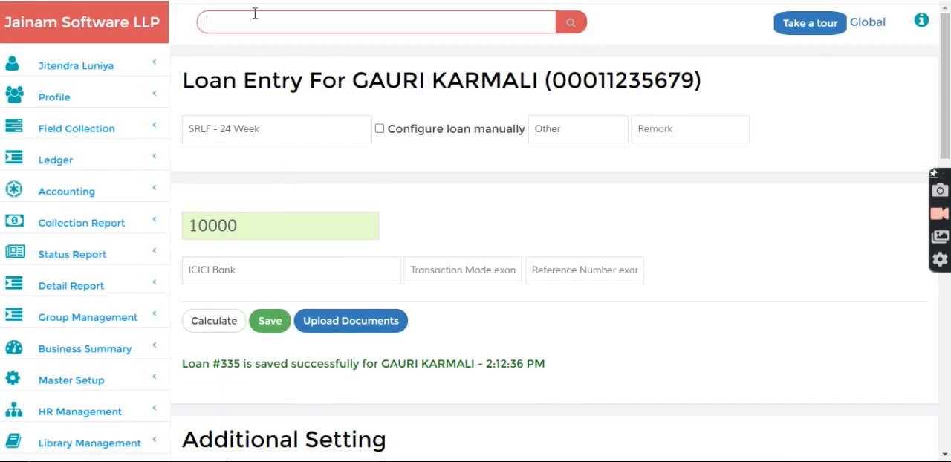
type("335")
key("Return")
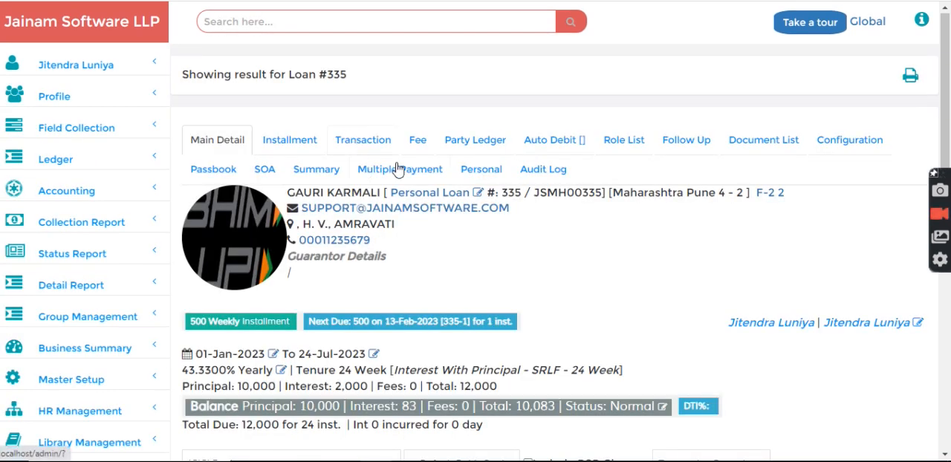
left_click(391, 171)
left_click(362, 143)
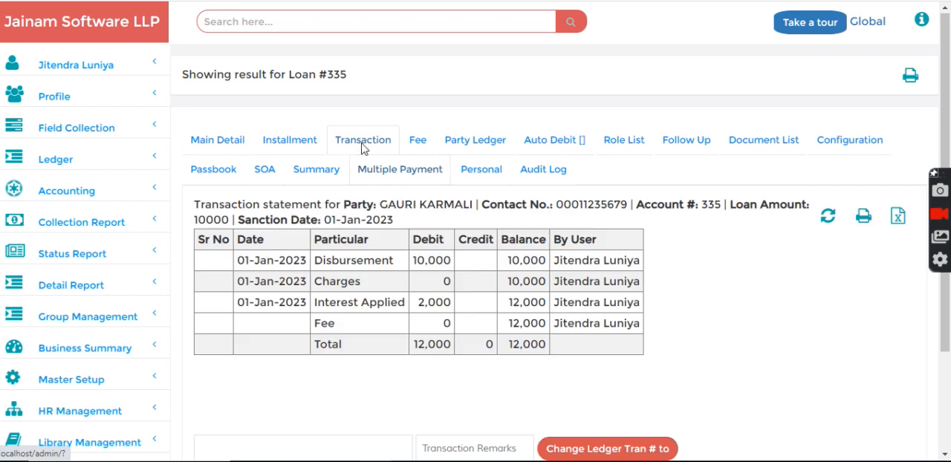
double_click(324, 264)
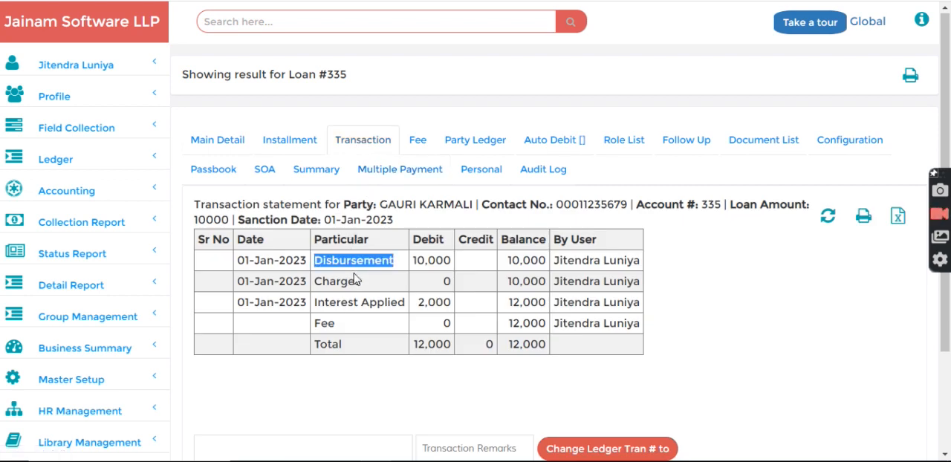
left_click_drag(415, 263, 458, 264)
- Review the SRLF - 24 Week loan's full installment schedule, dismissing the WinSCP error notification
left_click(290, 141)
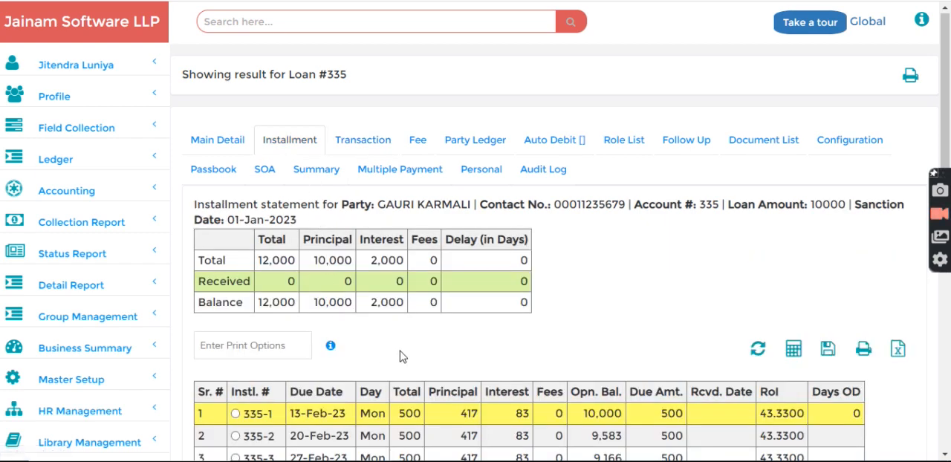
scroll(435, 339, "down", 7)
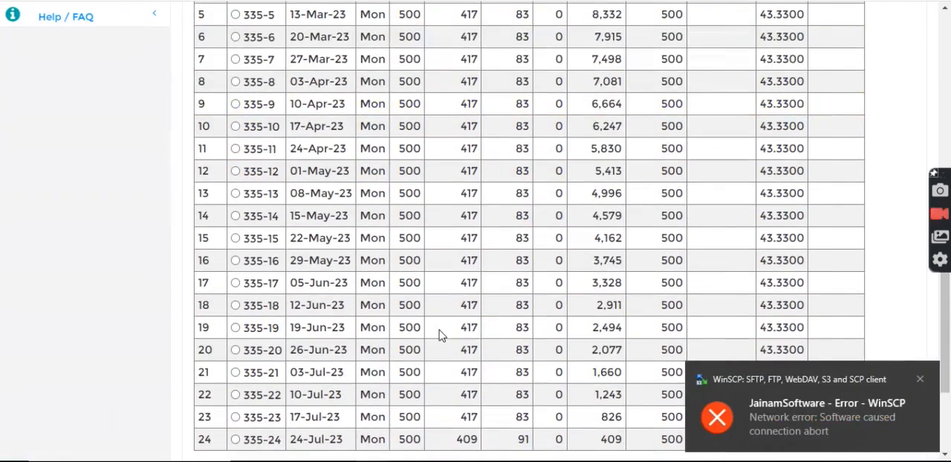
left_click(920, 379)
scroll(691, 267, "down", 3)
scroll(672, 255, "up", 10)
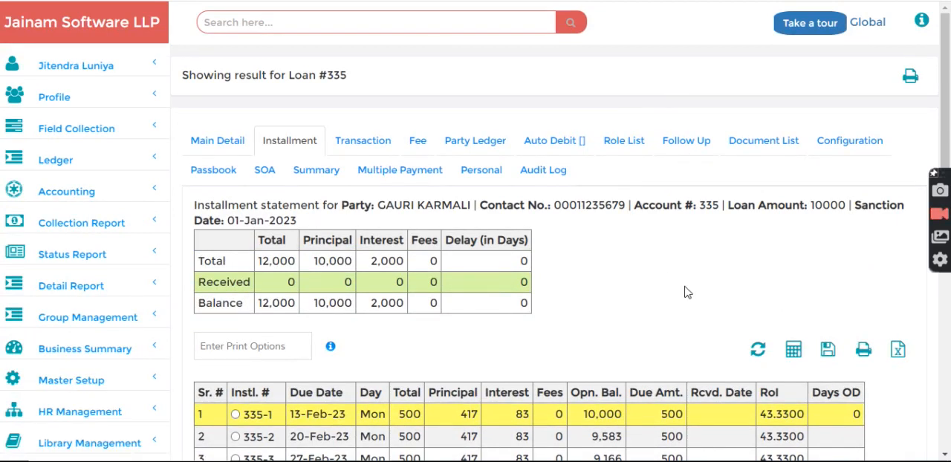
- Record a payment to the party of 10000 by ICICI Bank dated 13-02-2023 under the new loan's multiple payments
left_click(420, 176)
left_click(265, 229)
type("10000")
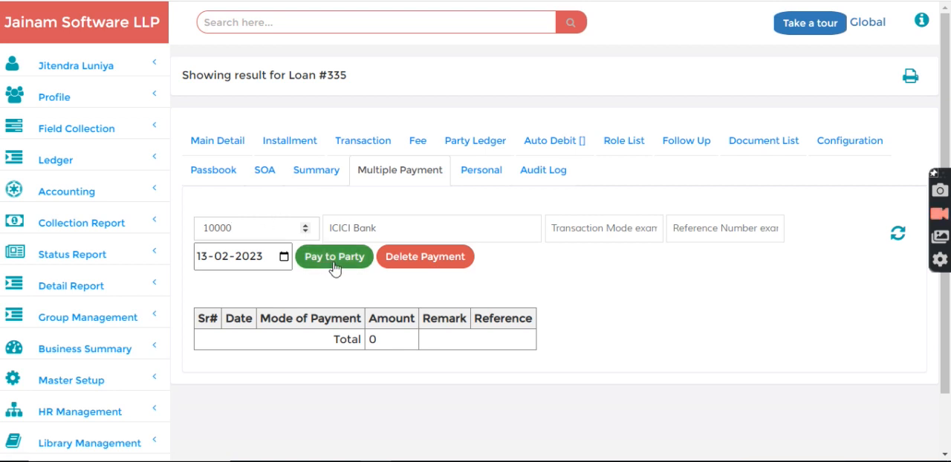
left_click(334, 258)
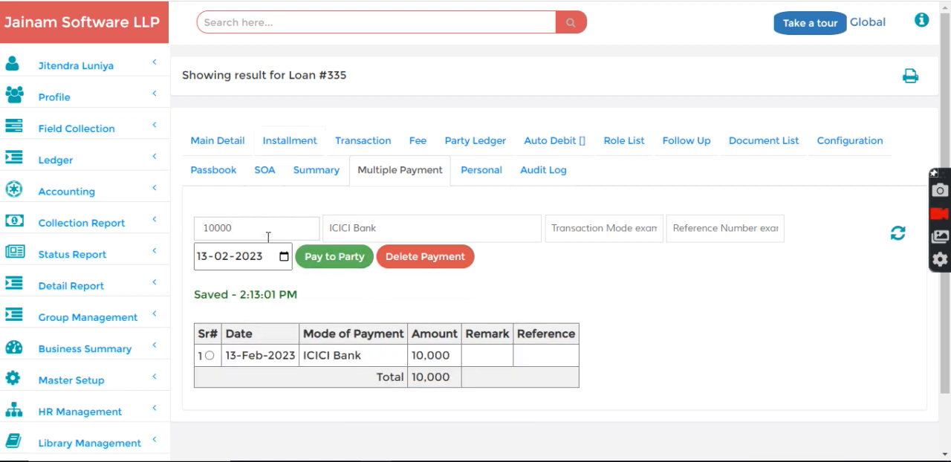
- Try to record an additional payment to the party of 5000 by ICICI Bank dated 13-02-2023
left_click_drag(248, 223, 173, 233)
type("5000")
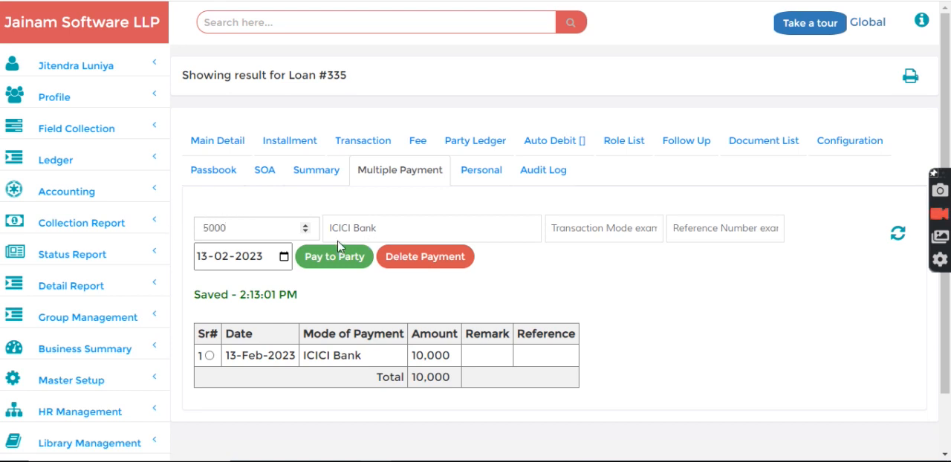
left_click(334, 258)
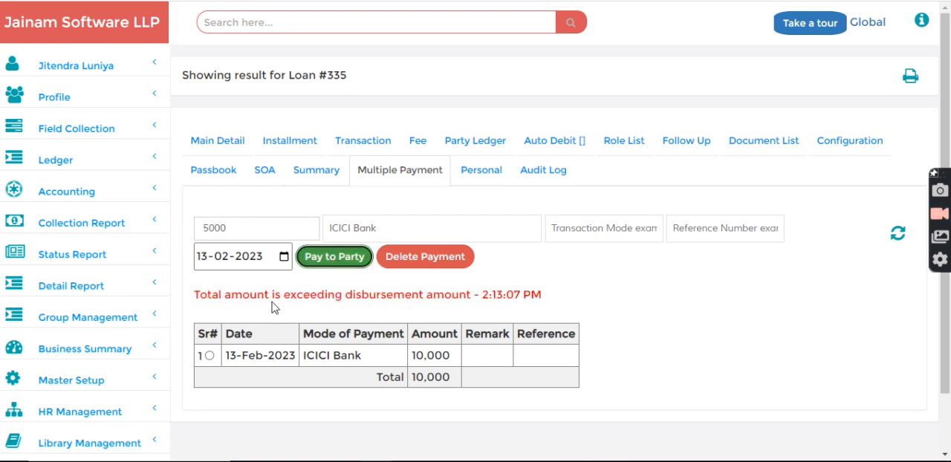
left_click_drag(193, 294, 433, 295)
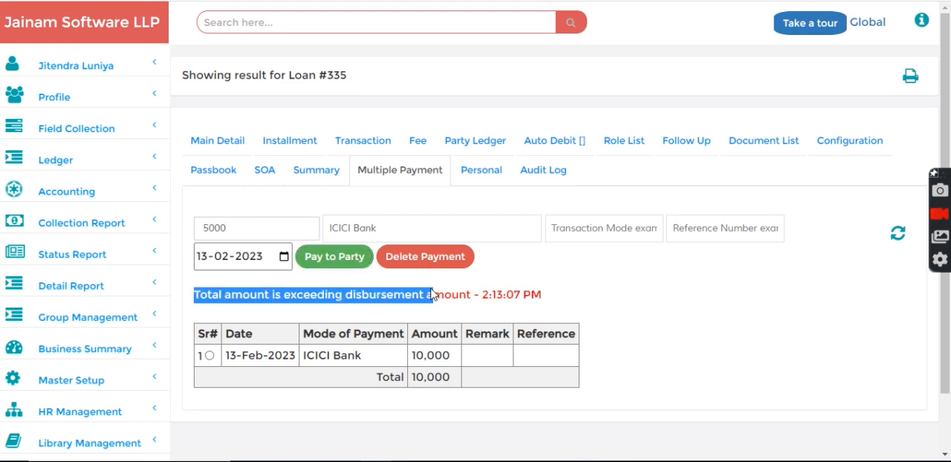
left_click(508, 106)
- Reopen the SSK - OD loan, examine its Overdraft loan type in the main details, and return to the home page
left_click(364, 19)
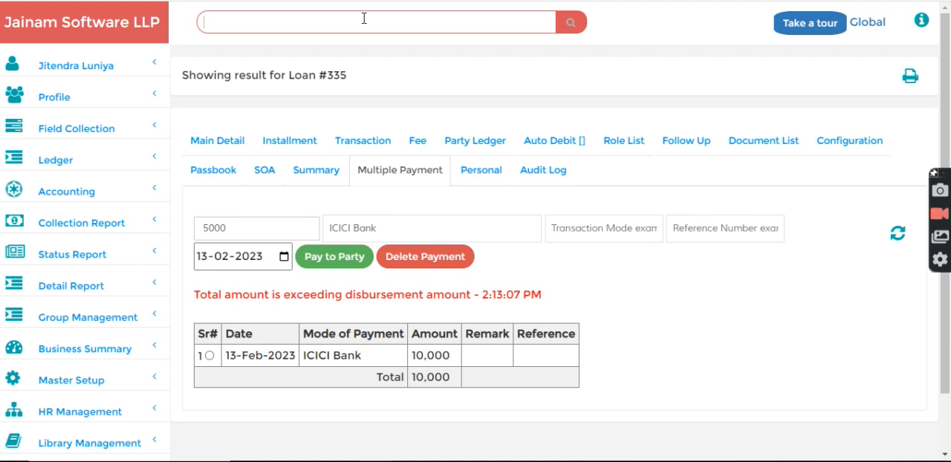
key("Return")
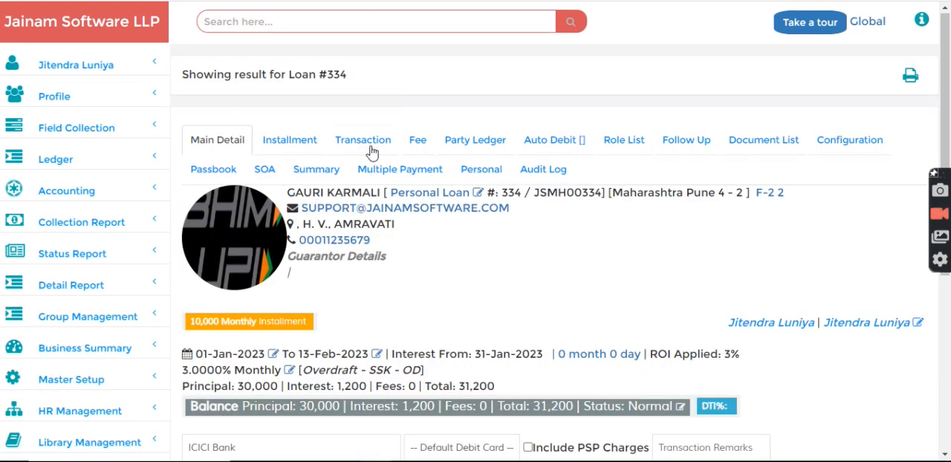
scroll(498, 299, "down", 2)
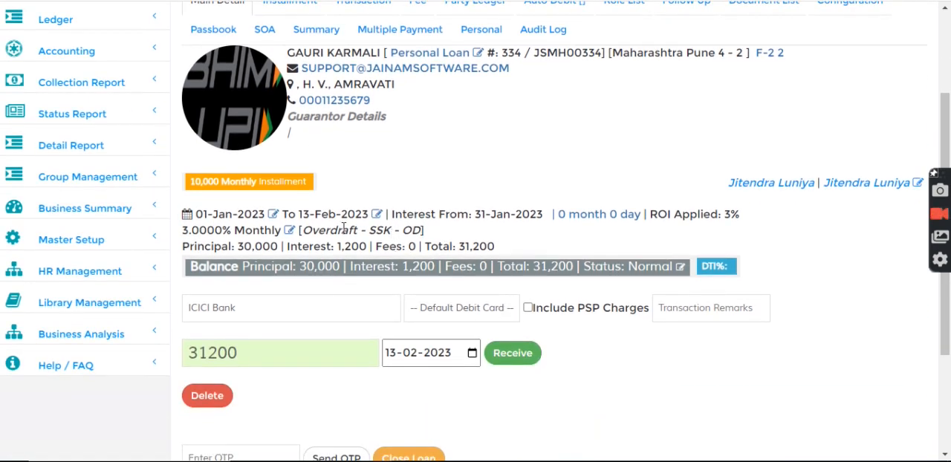
double_click(313, 232)
left_click(420, 158)
scroll(421, 217, "up", 2)
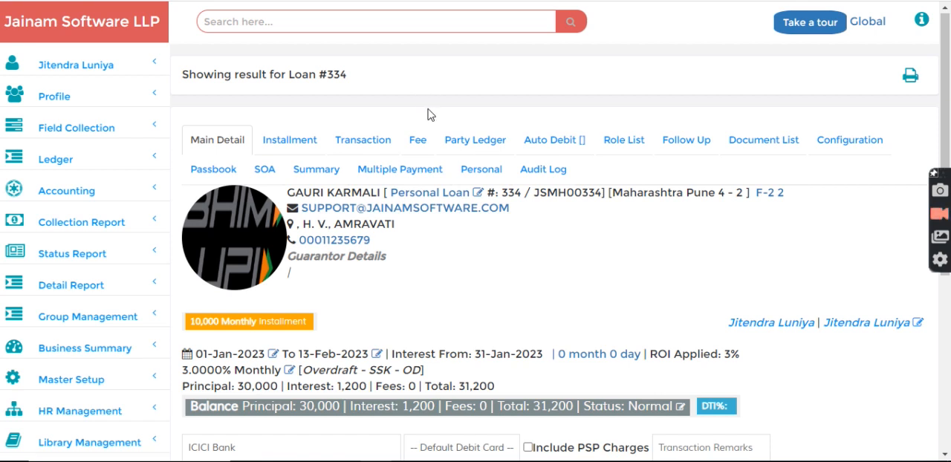
left_click(105, 27)
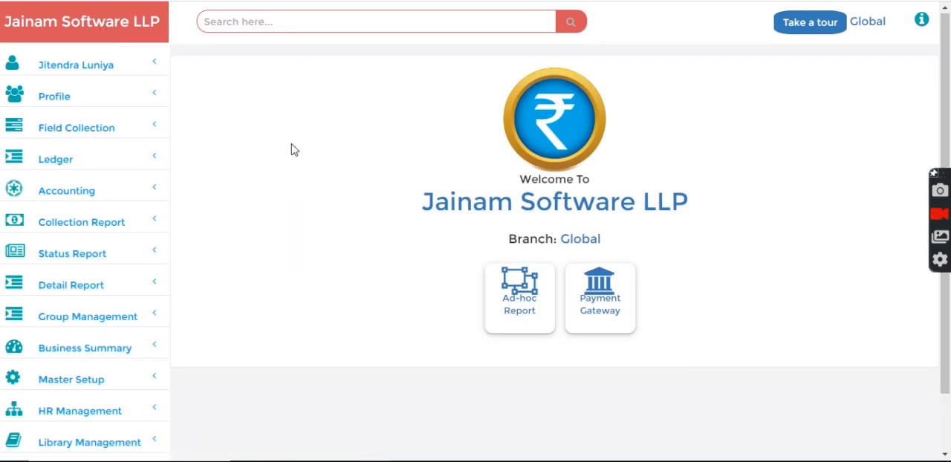